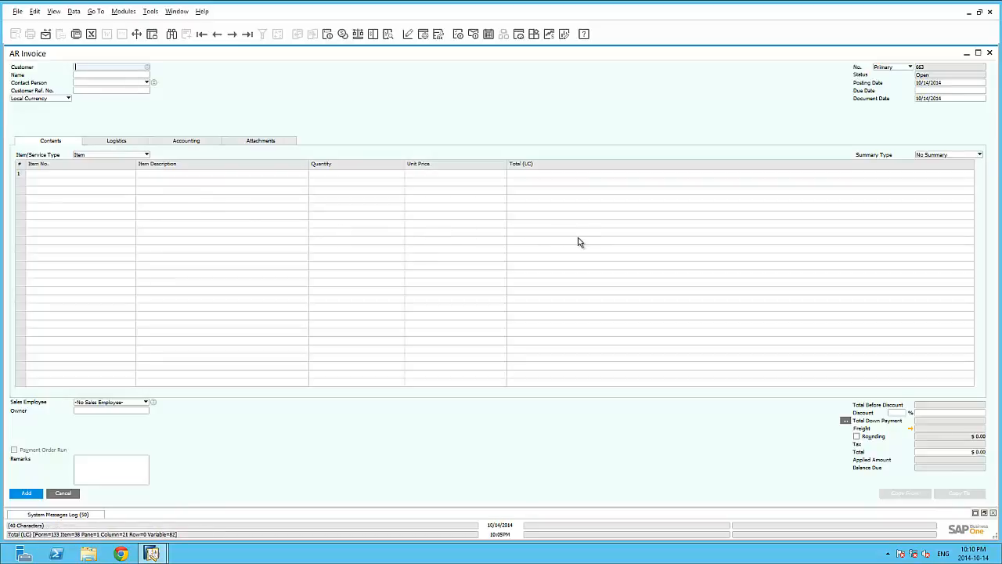
# Step: Make the Stock UoM and Discount % columns visible in the AR Invoice table through its form settings
pyautogui.click(425, 37)
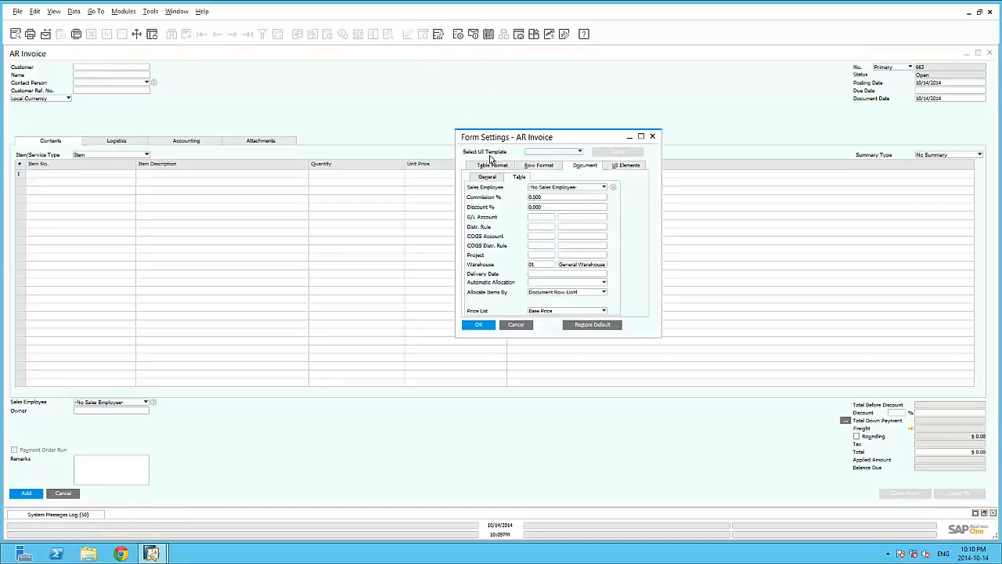
pyautogui.click(492, 166)
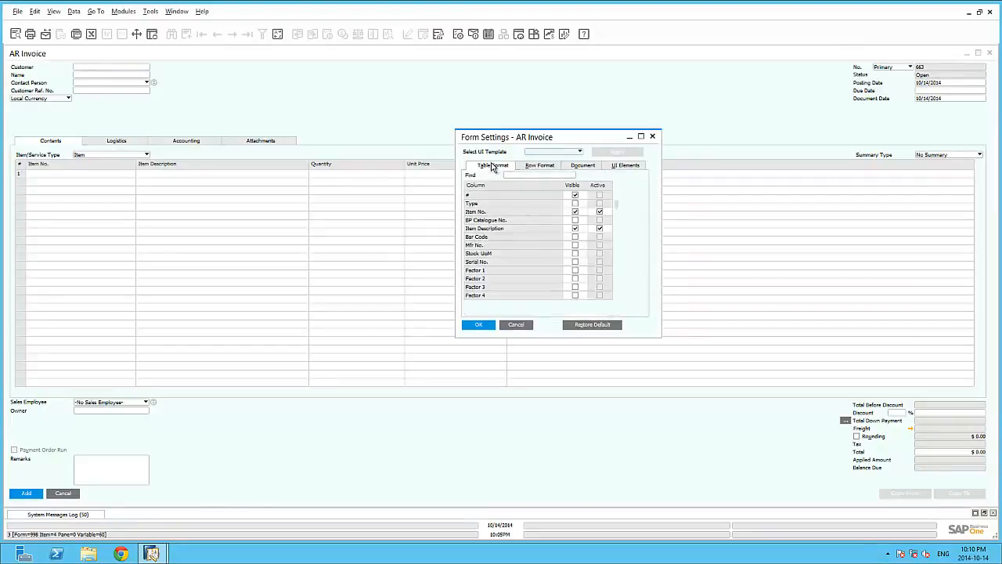
pyautogui.click(575, 254)
pyautogui.scroll(-1, 574, 263)
pyautogui.scroll(-1, 574, 282)
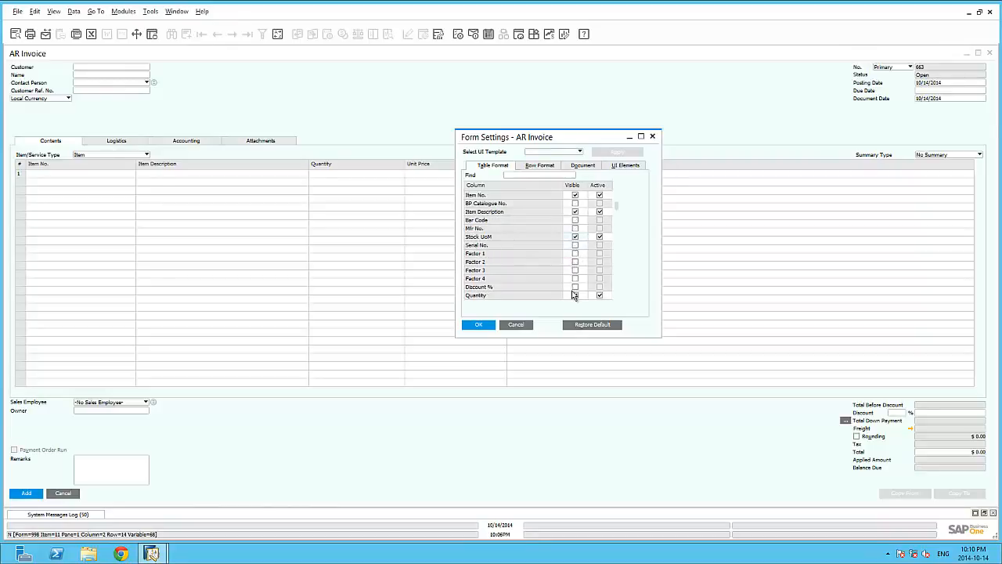
pyautogui.click(575, 287)
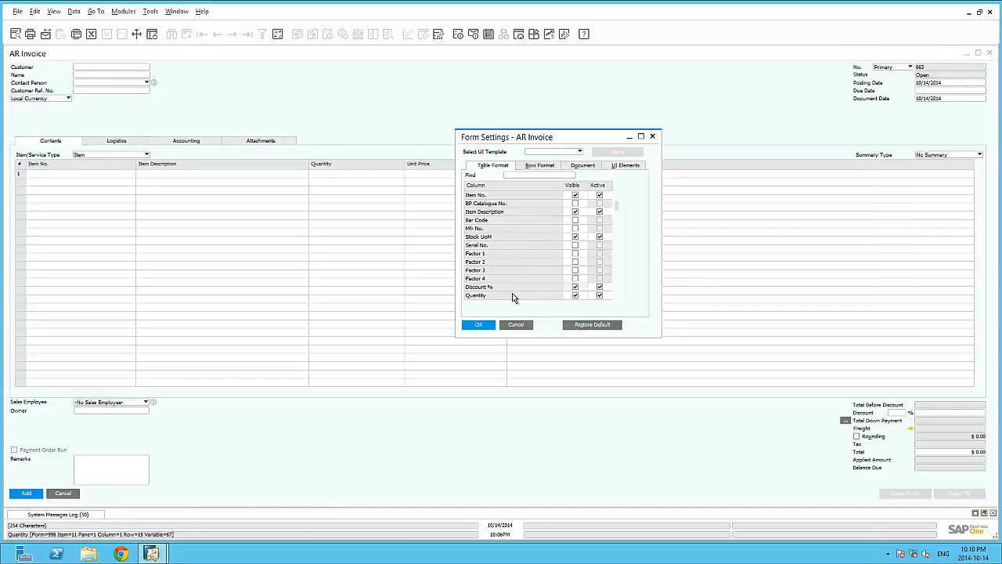
pyautogui.scroll(-1, 510, 293)
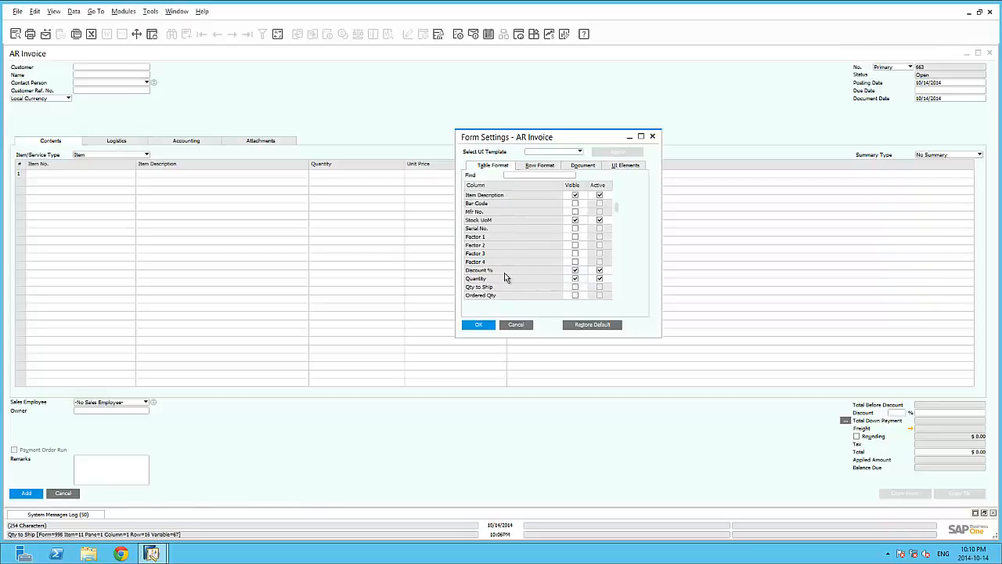
pyautogui.moveTo(506, 277); pyautogui.dragTo(509, 289)
pyautogui.click(481, 326)
pyautogui.click(480, 327)
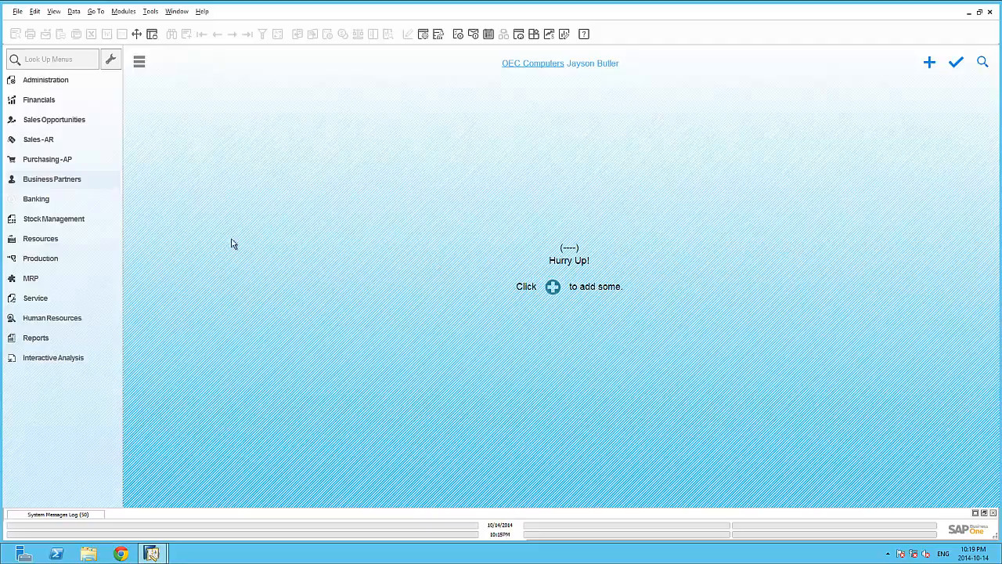
# Step: Rename the Alias Name label in Business Partner Master Data as "BP loyalty Code" in bold
pyautogui.click(77, 182)
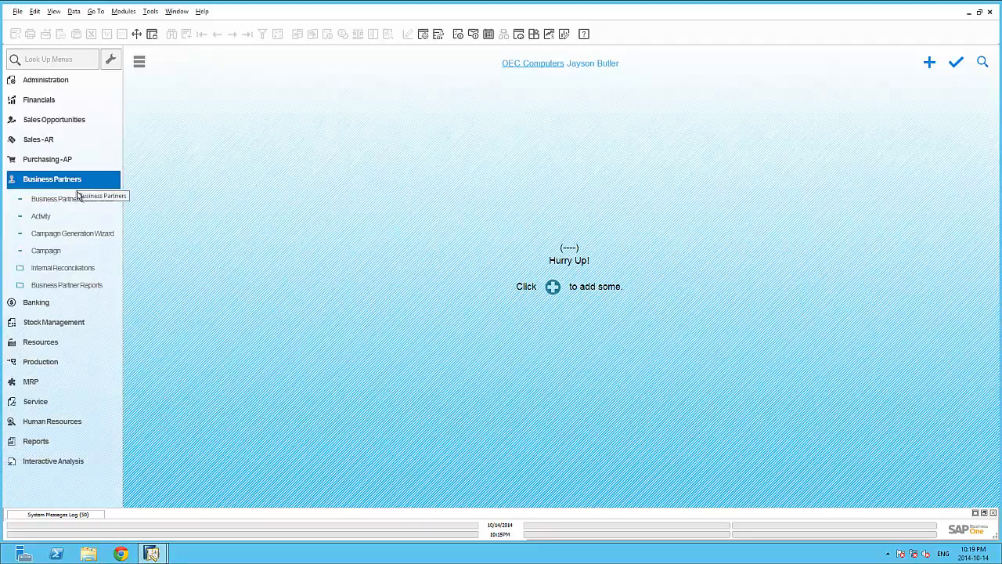
pyautogui.click(76, 200)
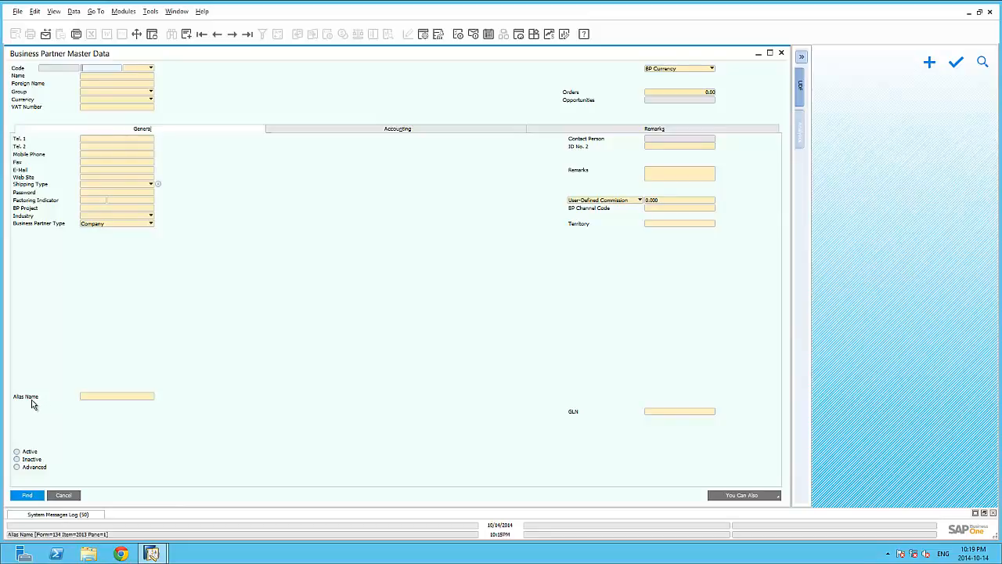
pyautogui.keyDown('ctrl'); pyautogui.doubleClick(31, 400); pyautogui.keyUp('ctrl')
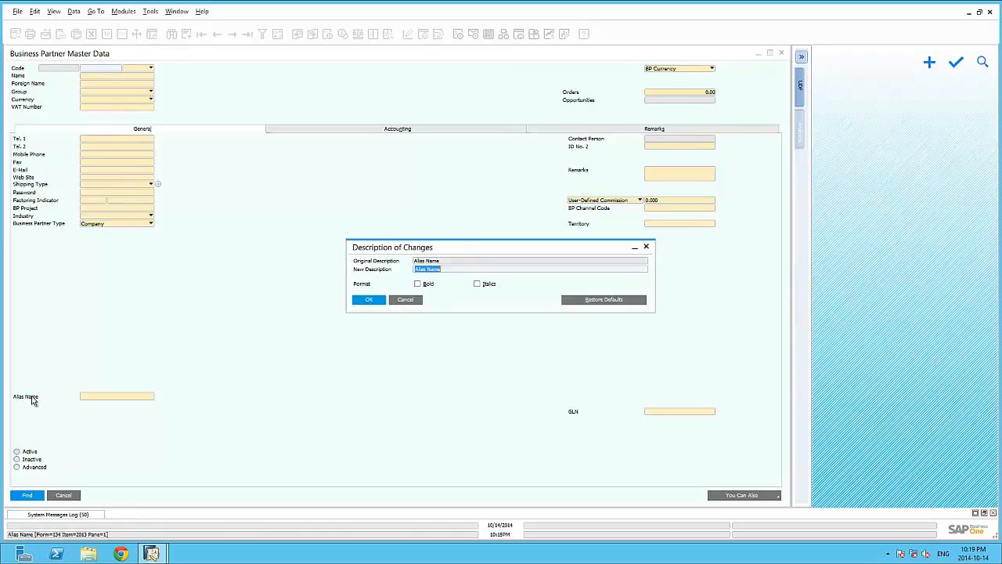
pyautogui.write('BP loyalty Code')
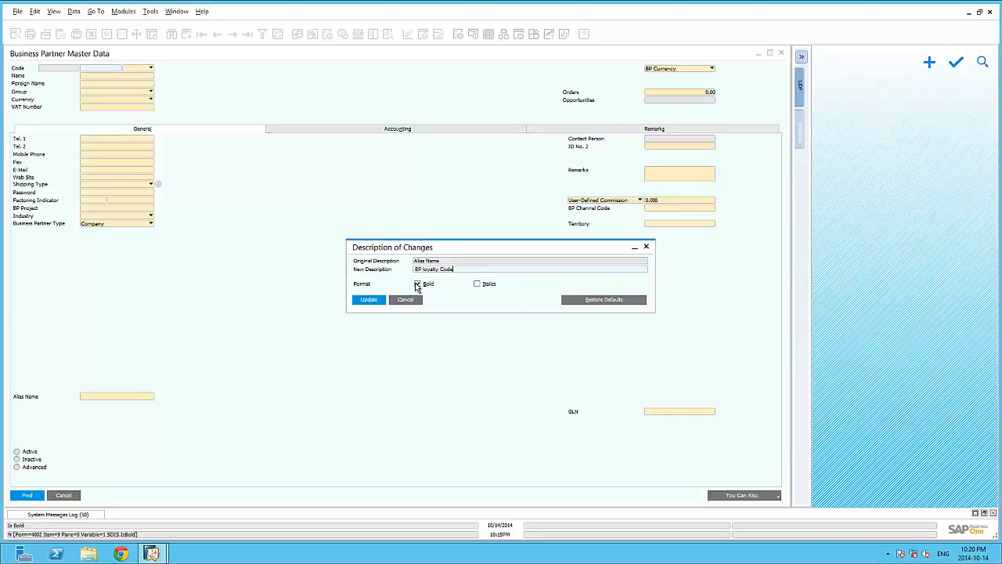
pyautogui.click(369, 300)
pyautogui.click(374, 305)
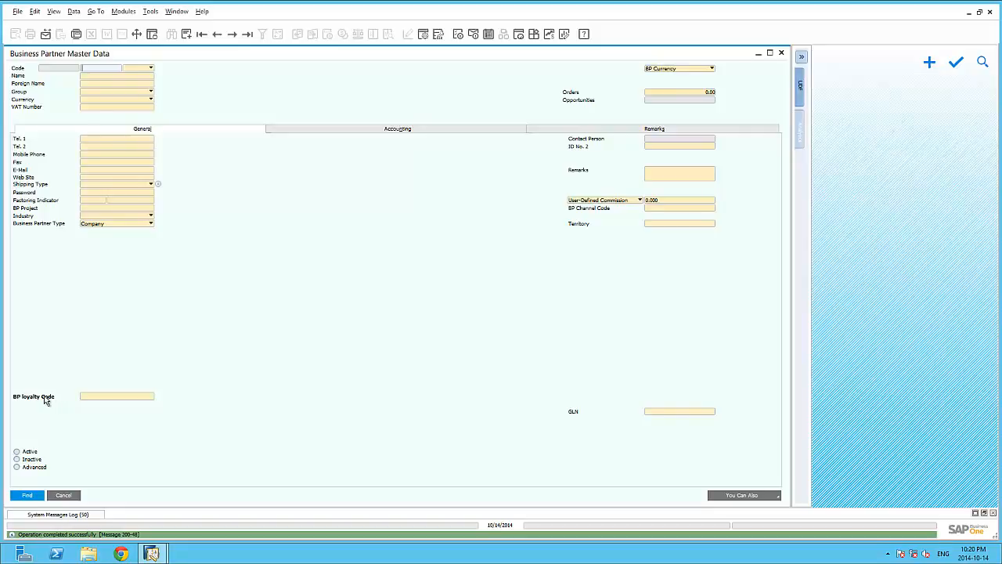
# Step: Restore the default description and format of the BP loyalty Code label
pyautogui.keyDown('ctrl'); pyautogui.doubleClick(46, 398); pyautogui.keyUp('ctrl')
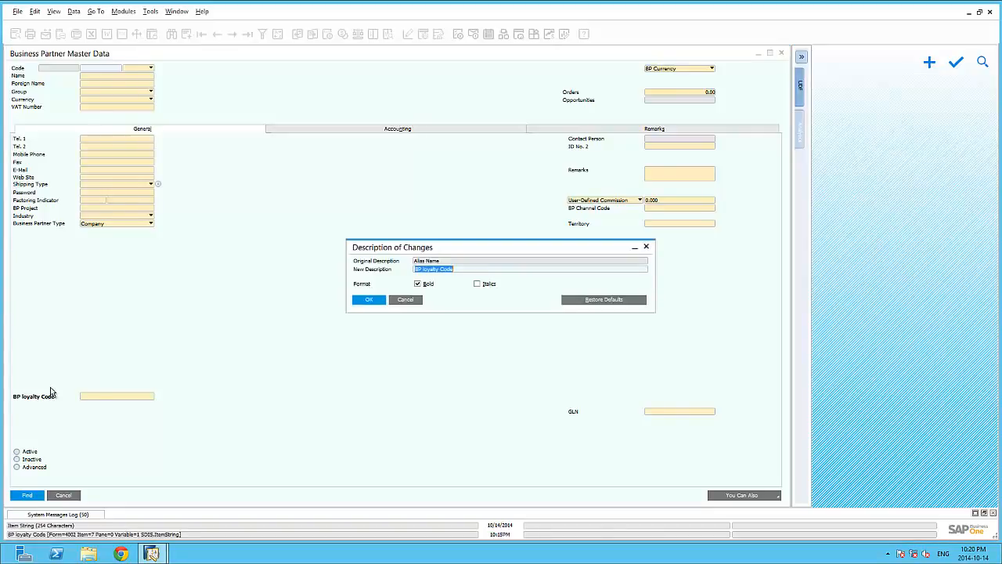
pyautogui.click(617, 302)
pyautogui.click(369, 300)
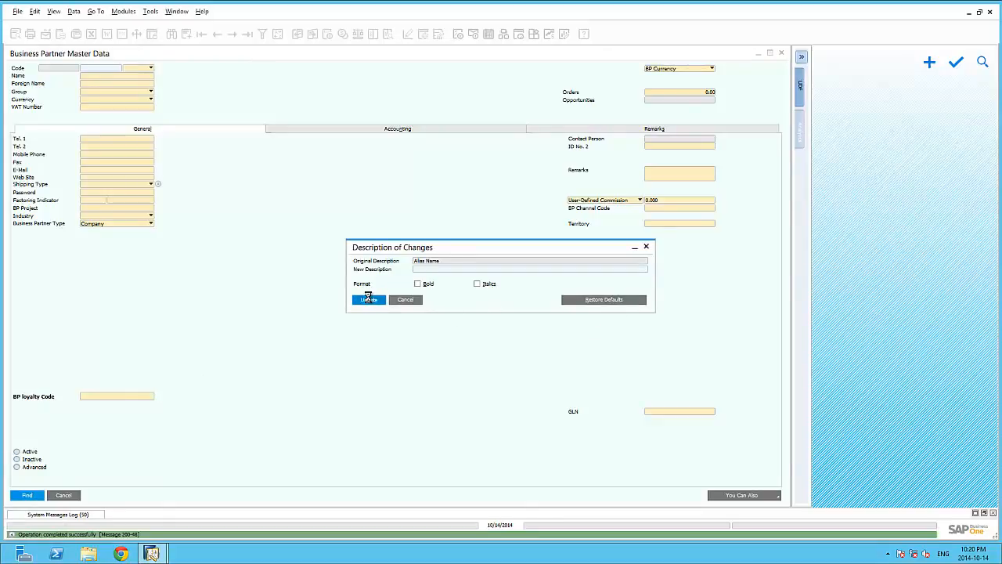
pyautogui.click(370, 301)
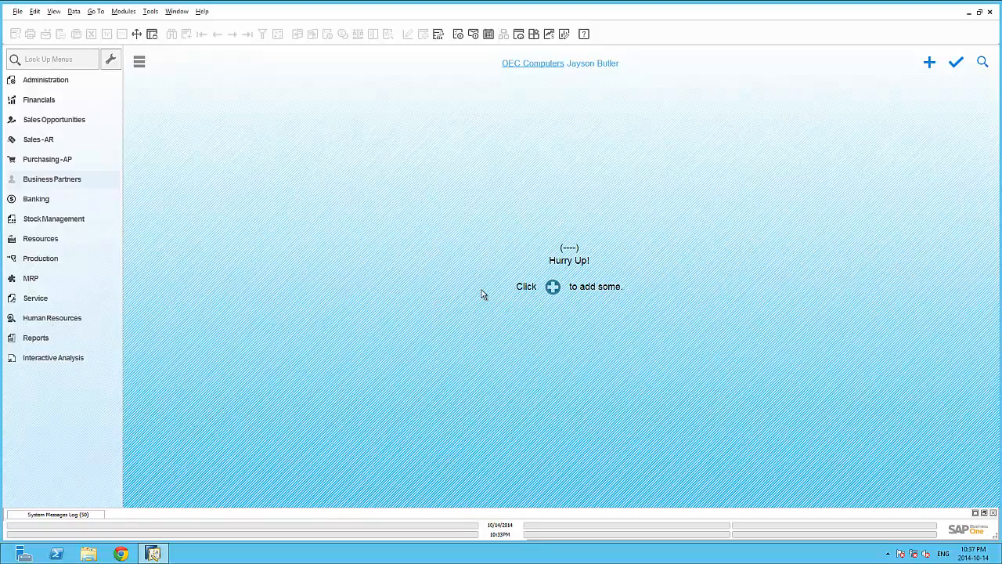
# Step: Open the User-Defined Fields management window and select the Business Partner table under Master Data
pyautogui.click(150, 12)
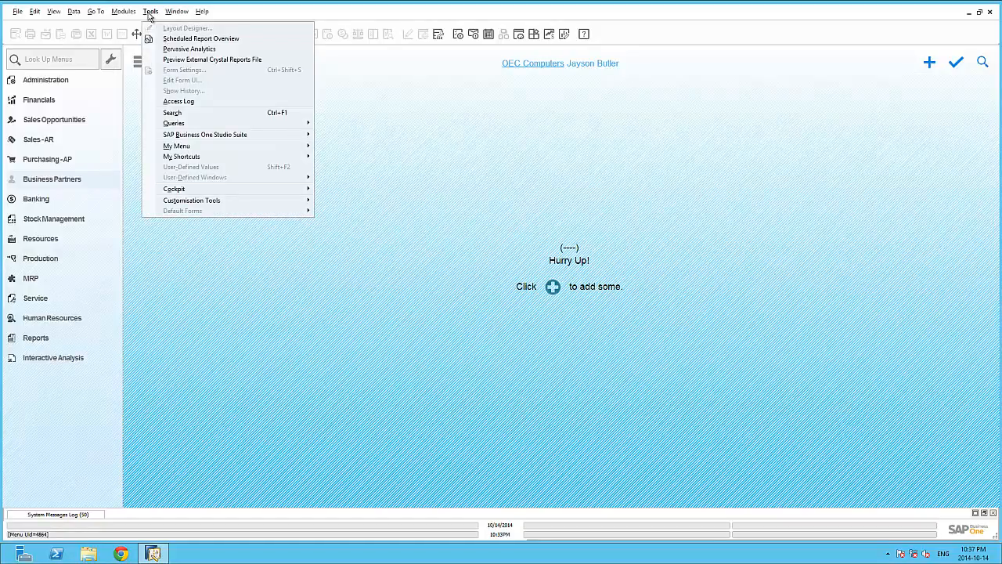
pyautogui.moveTo(185, 205)
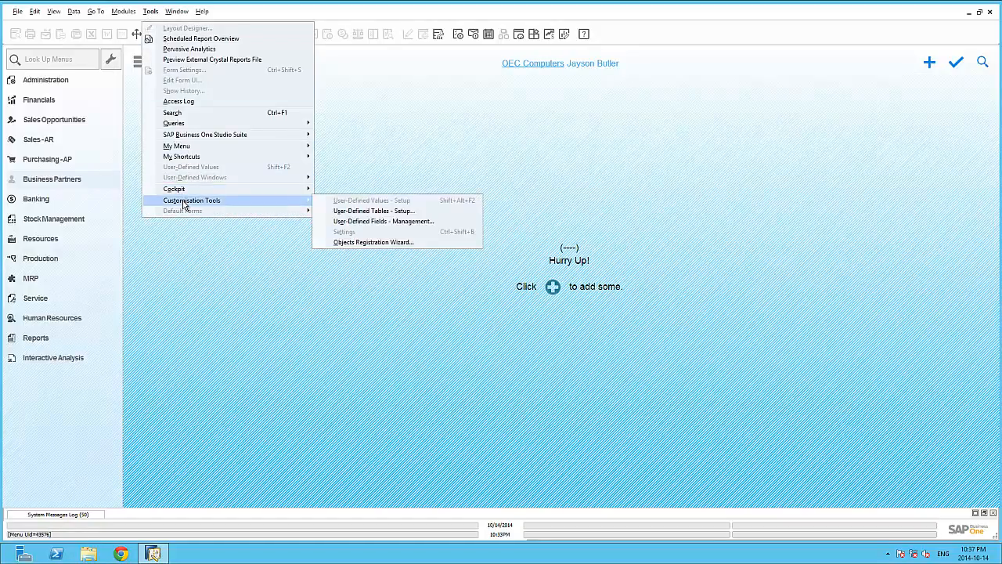
pyautogui.click(365, 222)
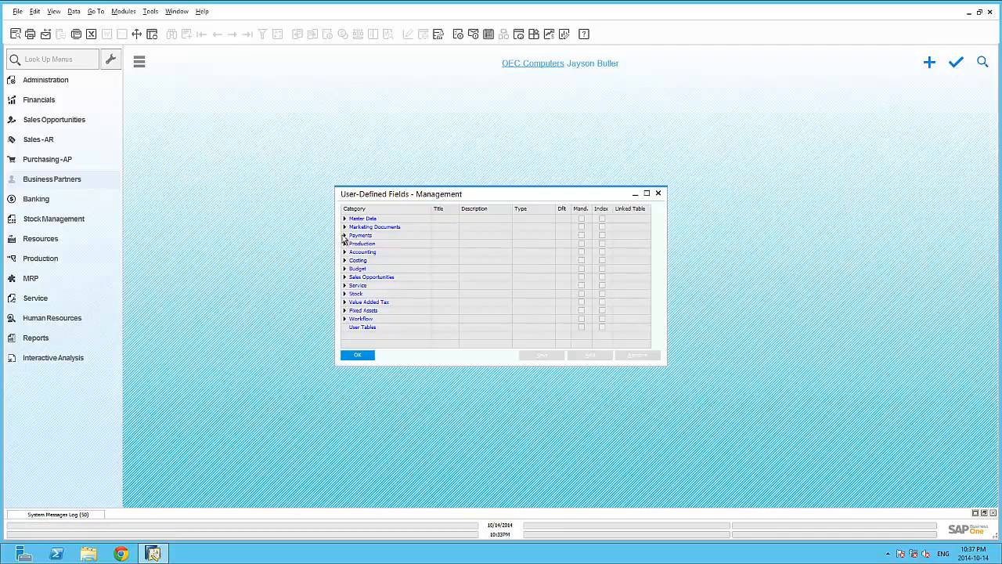
pyautogui.click(345, 227)
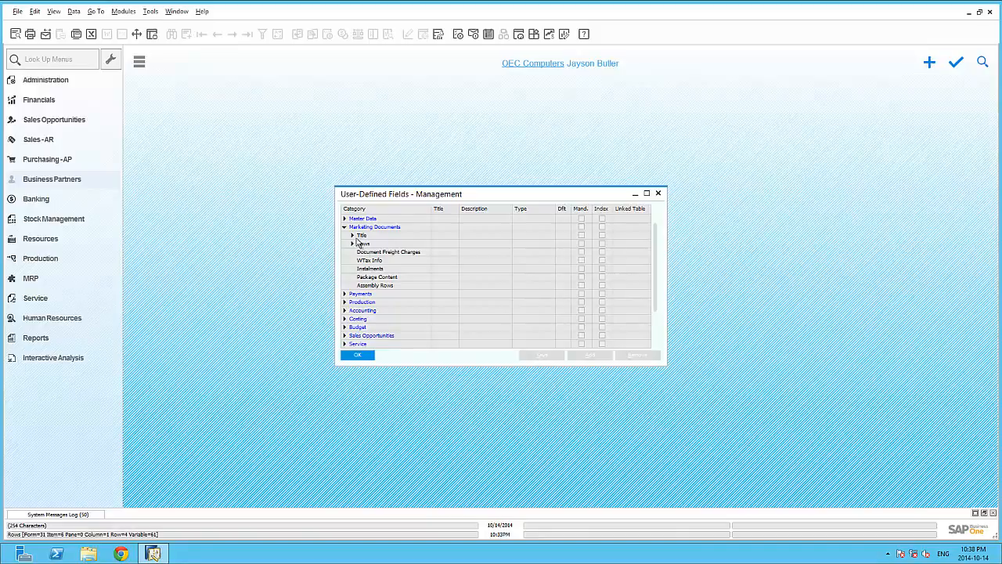
pyautogui.click(344, 227)
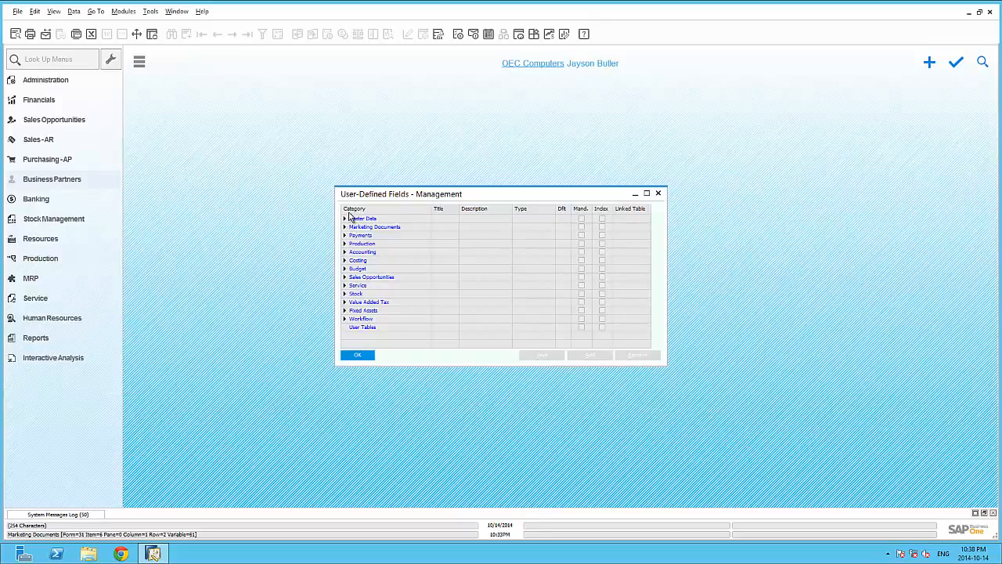
pyautogui.click(344, 220)
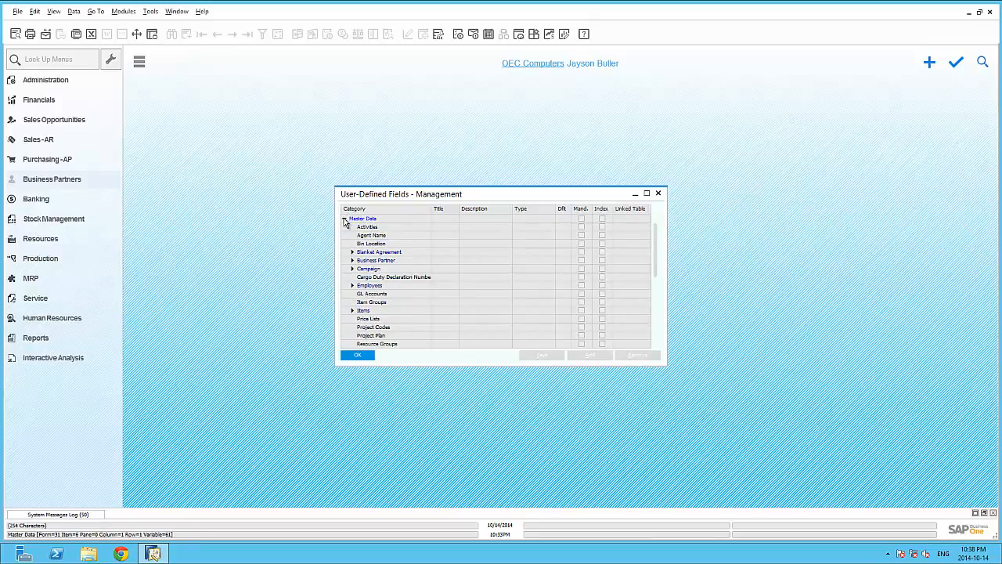
pyautogui.click(353, 261)
pyautogui.click(373, 269)
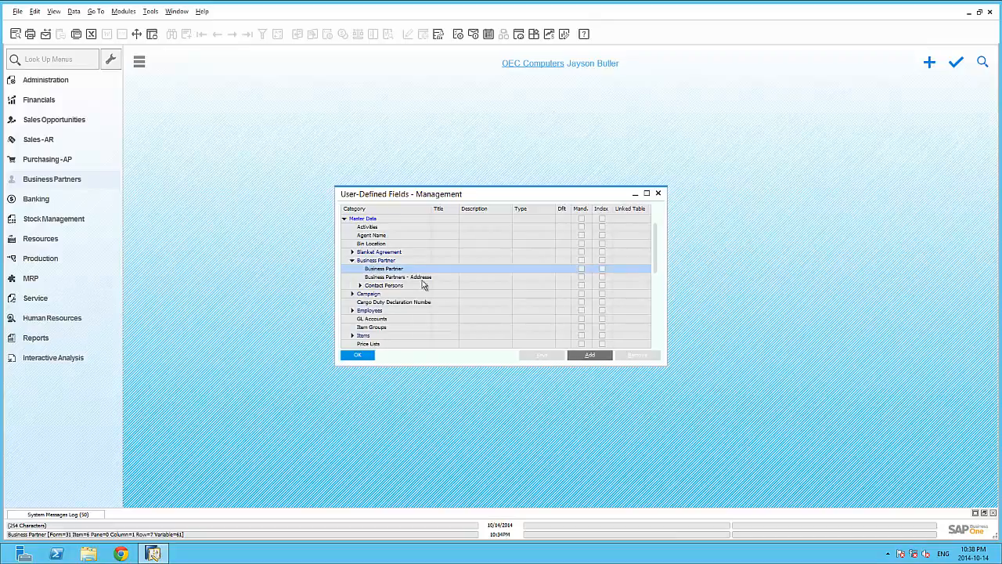
# Step: Add an alphanumeric field of length 10 titled BPIdCode with the description "BP ID Code", accepting the database change
pyautogui.click(596, 357)
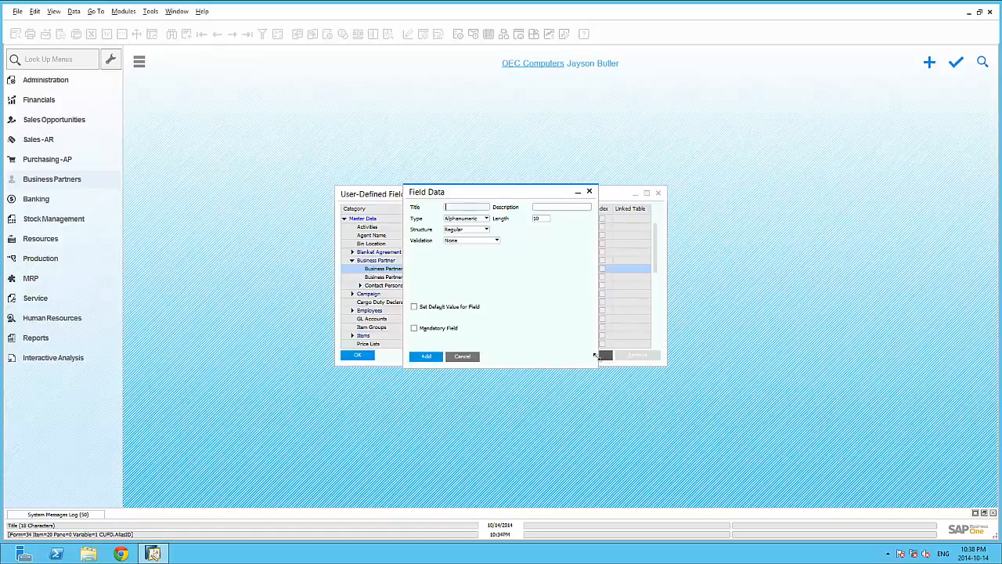
pyautogui.write('PIdCode')
pyautogui.press('Tab')
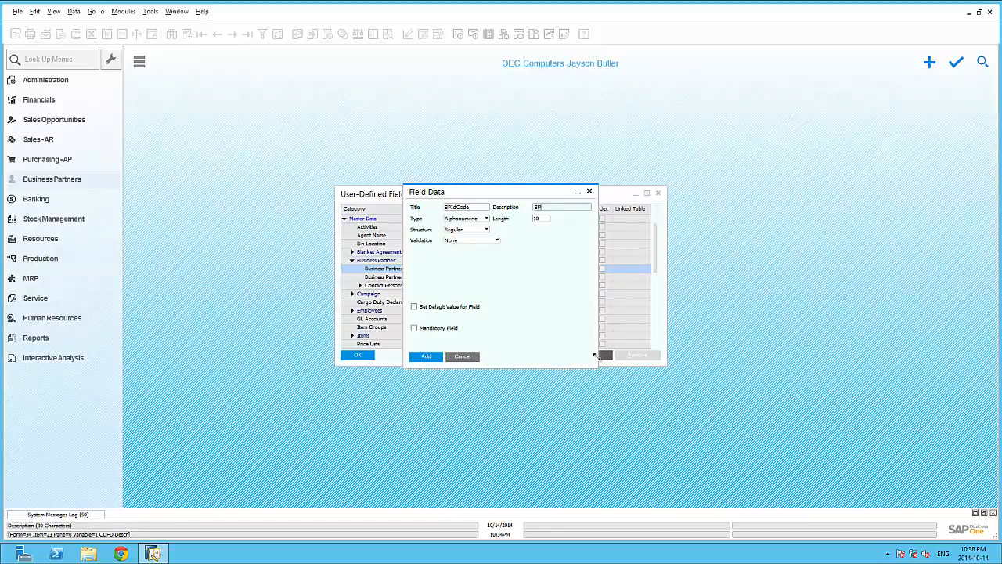
pyautogui.write('BP ID Code')
pyautogui.click(481, 222)
pyautogui.click(479, 226)
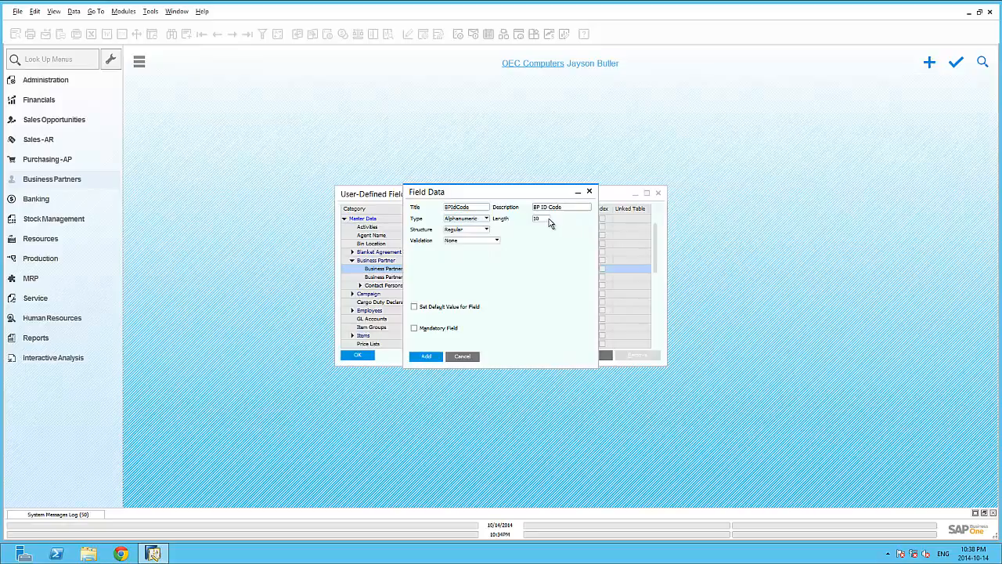
pyautogui.click(549, 218)
pyautogui.click(435, 360)
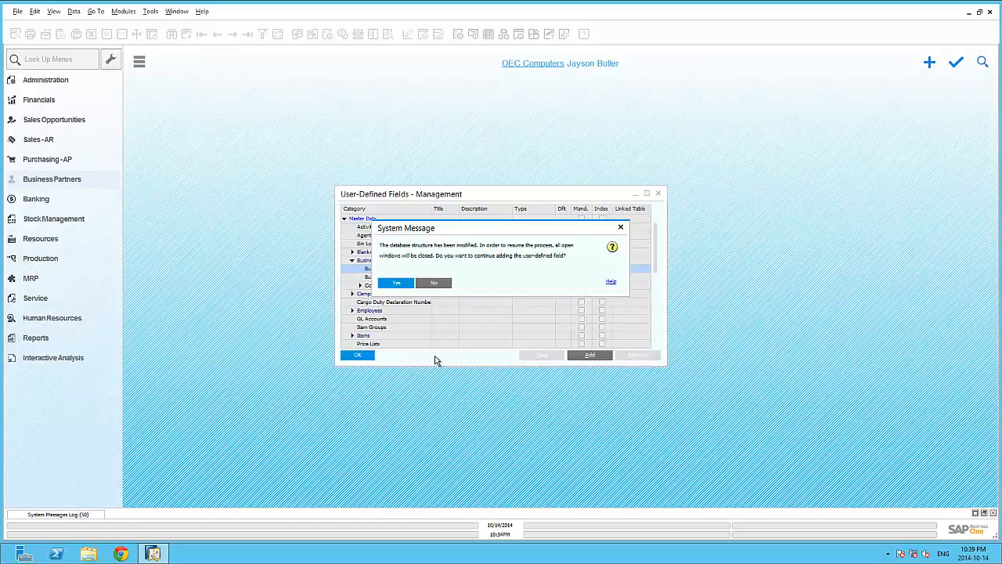
pyautogui.click(405, 286)
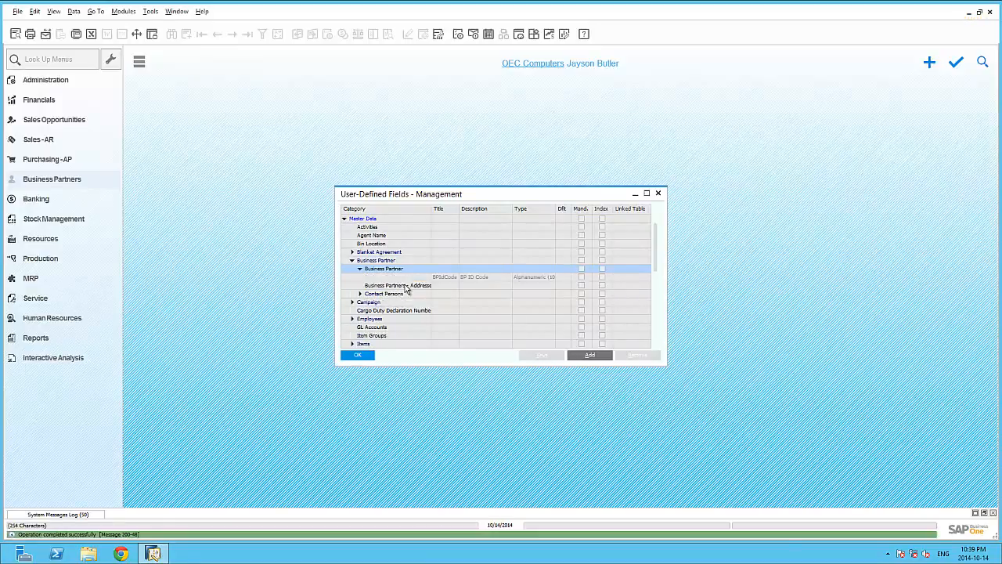
pyautogui.click(358, 355)
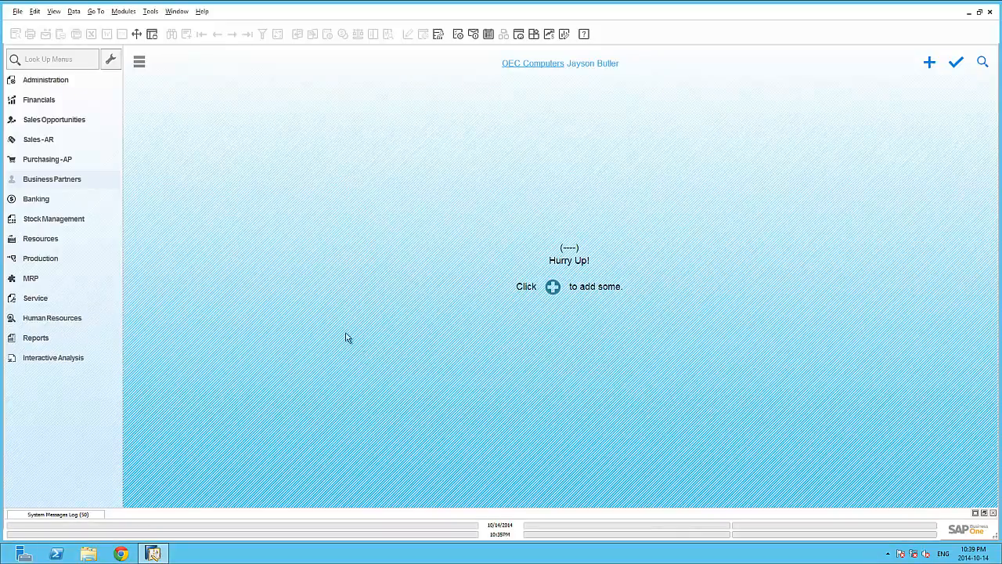
# Step: Open Business Partner Master Data with its user-defined fields pane expanded and maximize the form
pyautogui.click(94, 179)
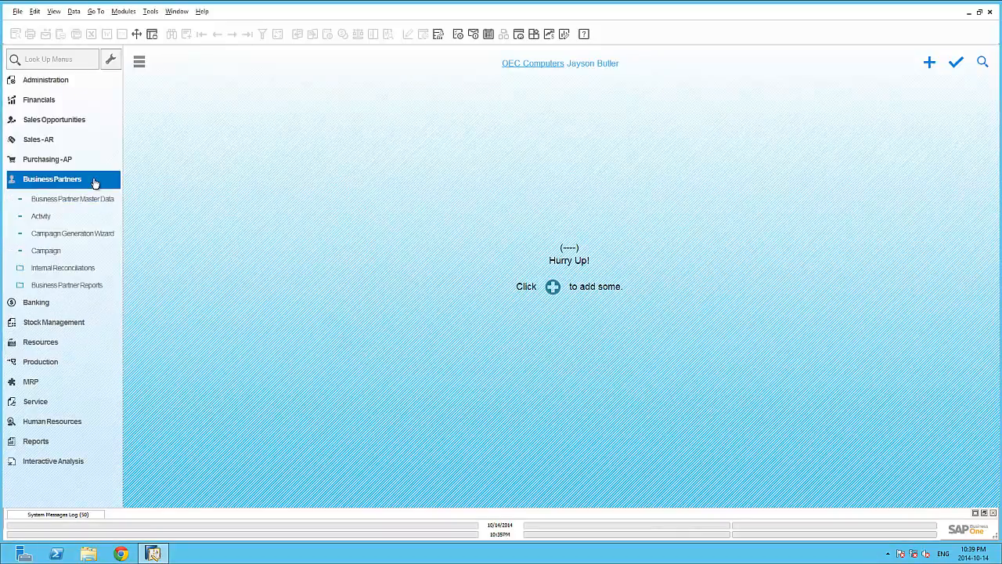
pyautogui.click(90, 201)
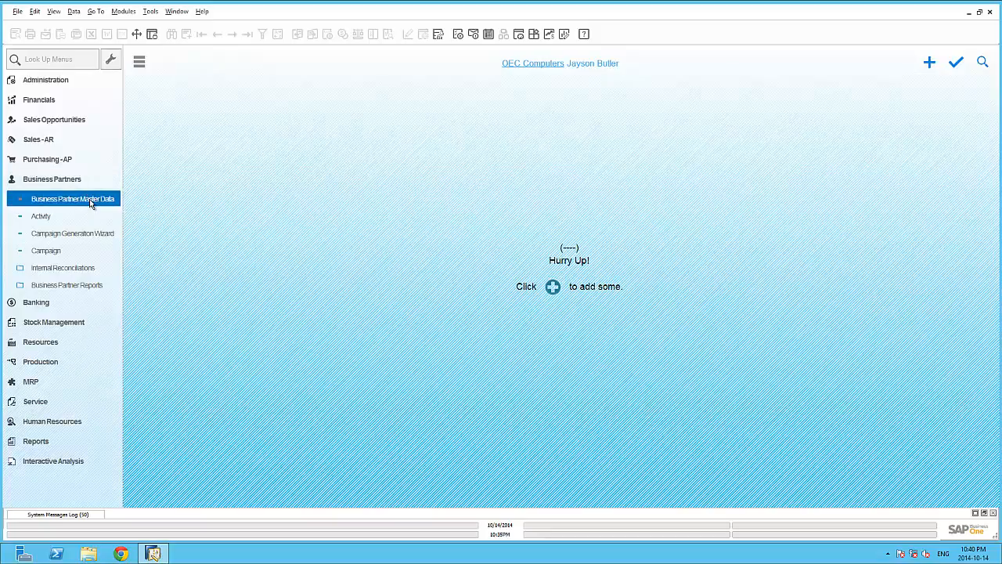
pyautogui.click(54, 11)
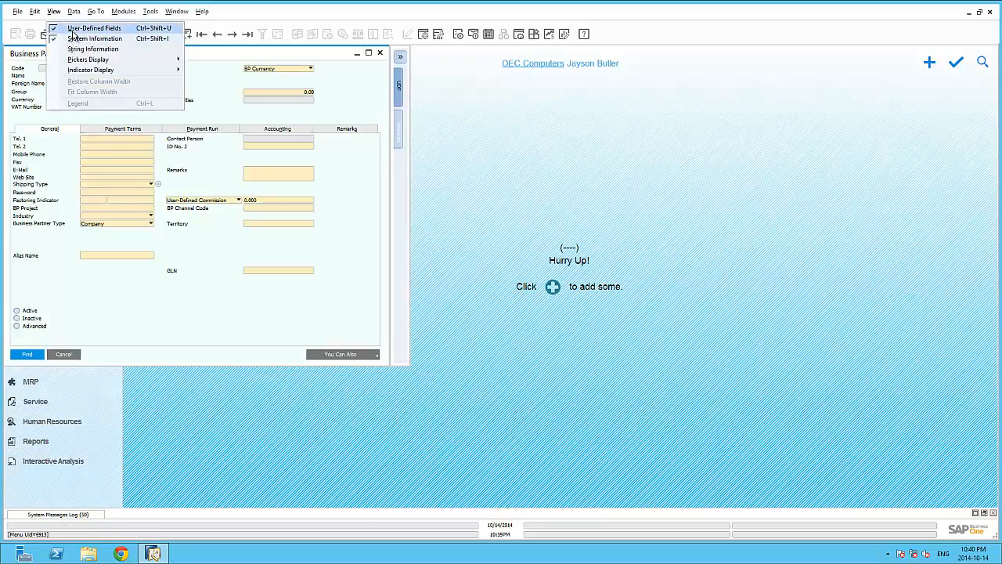
pyautogui.click(368, 76)
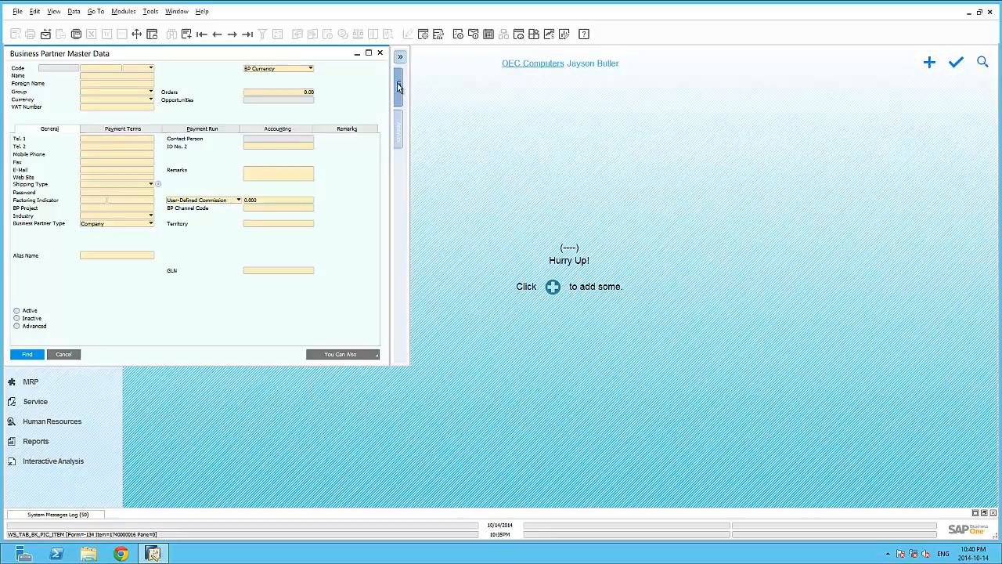
pyautogui.click(399, 86)
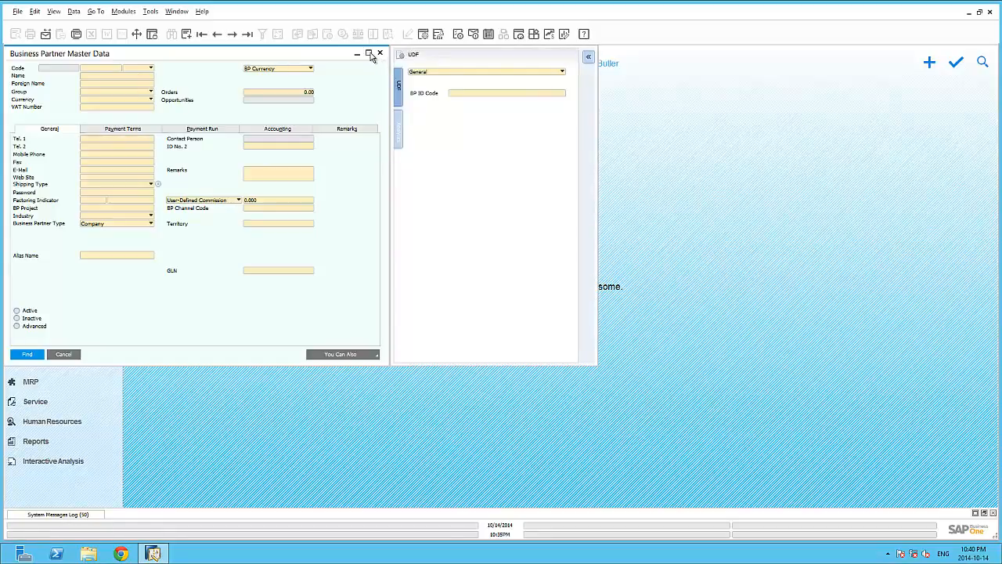
pyautogui.click(369, 53)
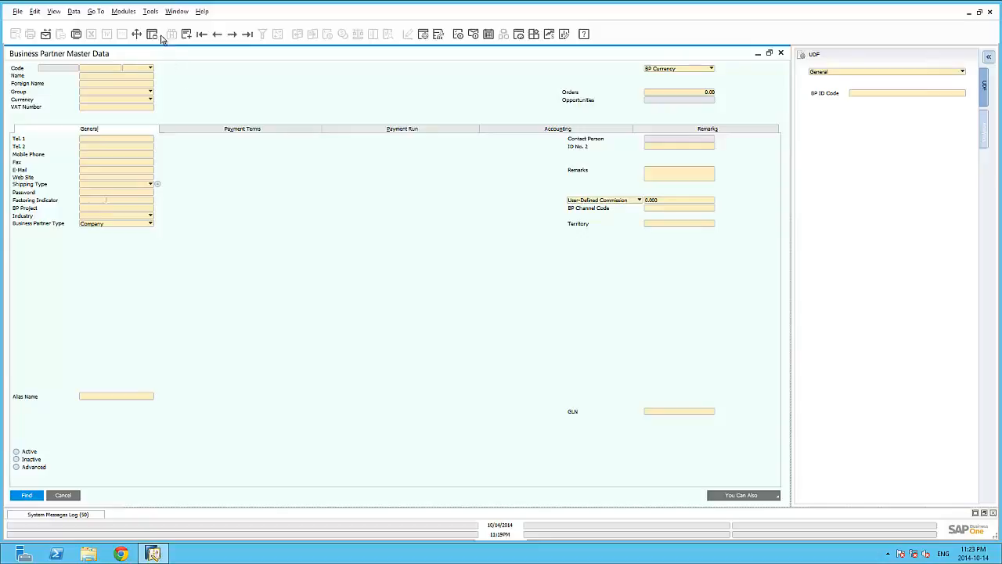
# Step: Enter UI Edit Mode on Business Partner Master Data and move the BP ID Code field beneath Territory in the General section
pyautogui.click(151, 12)
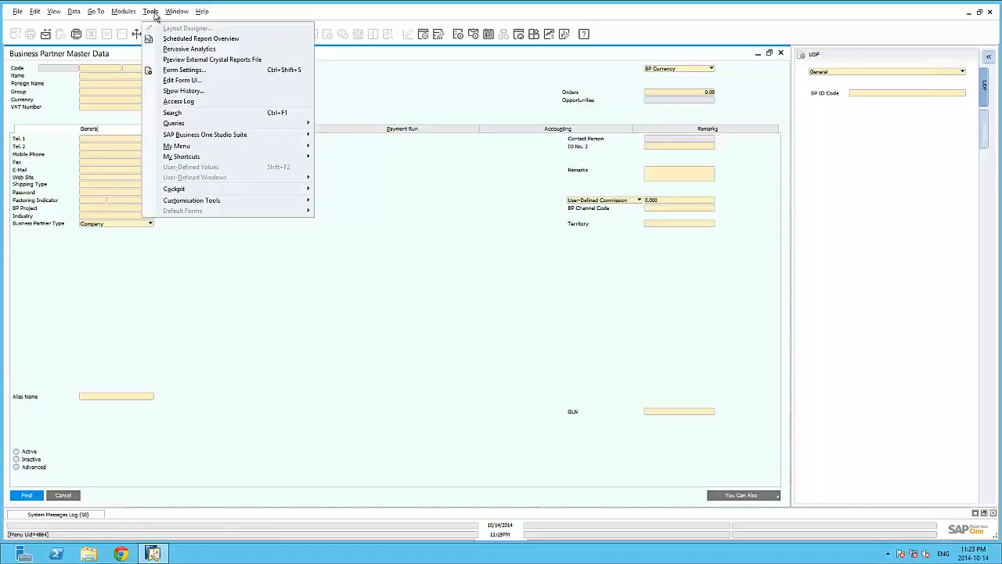
pyautogui.click(190, 81)
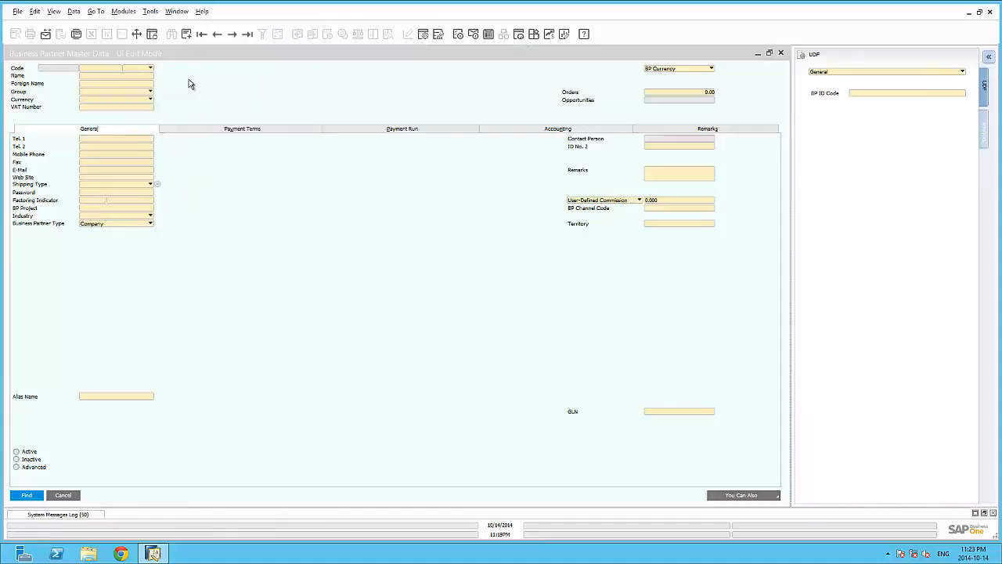
pyautogui.click(875, 97)
pyautogui.moveTo(875, 96); pyautogui.dragTo(635, 234)
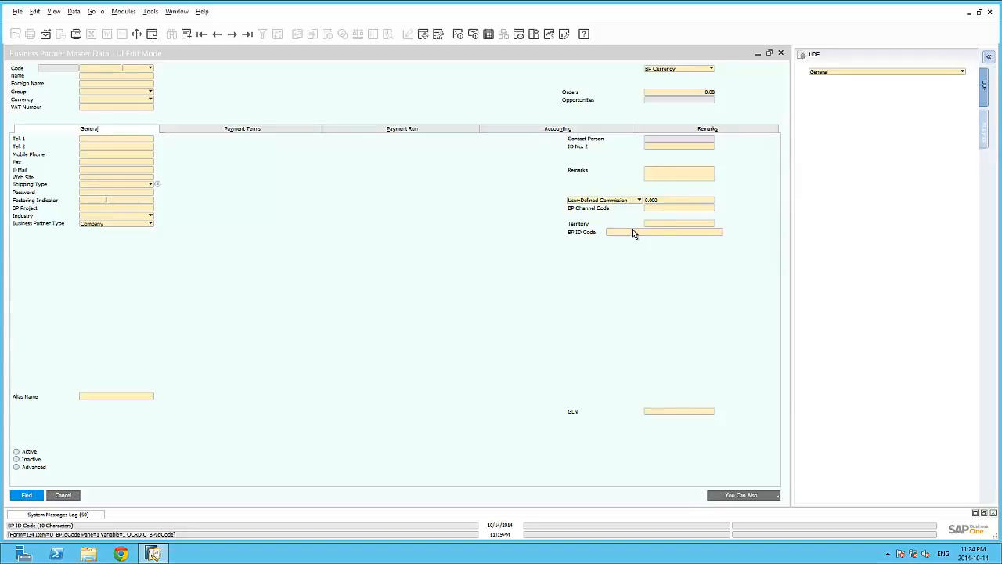
# Step: Disable the VAT Number field and hide the Foreign Name and ID No. 2 fields
pyautogui.rightClick(130, 112)
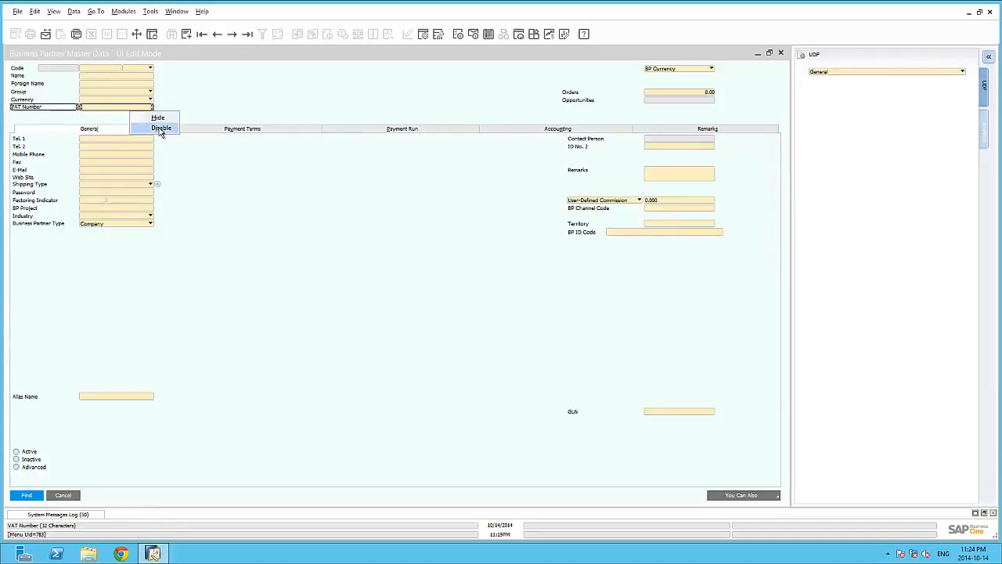
pyautogui.click(160, 128)
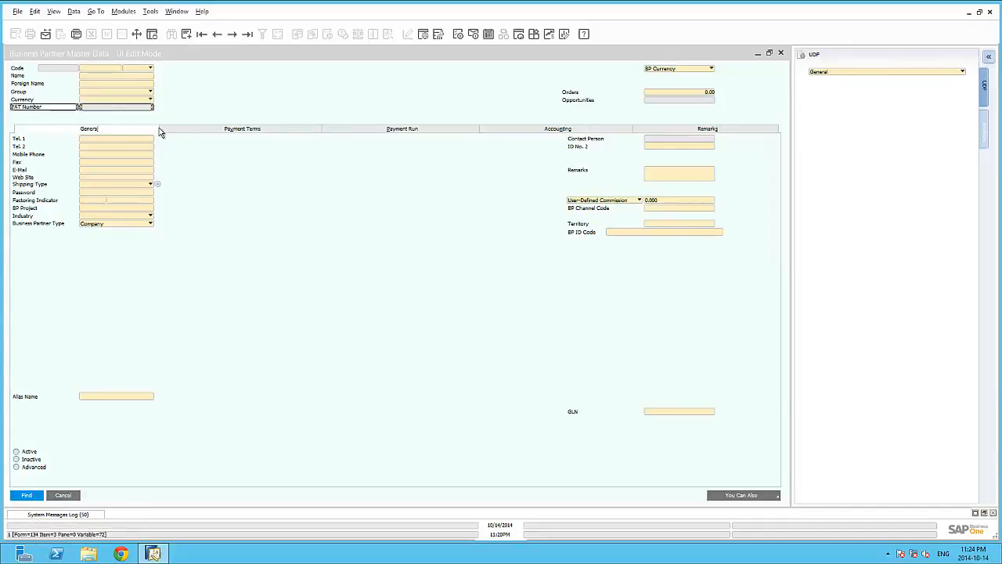
pyautogui.rightClick(115, 86)
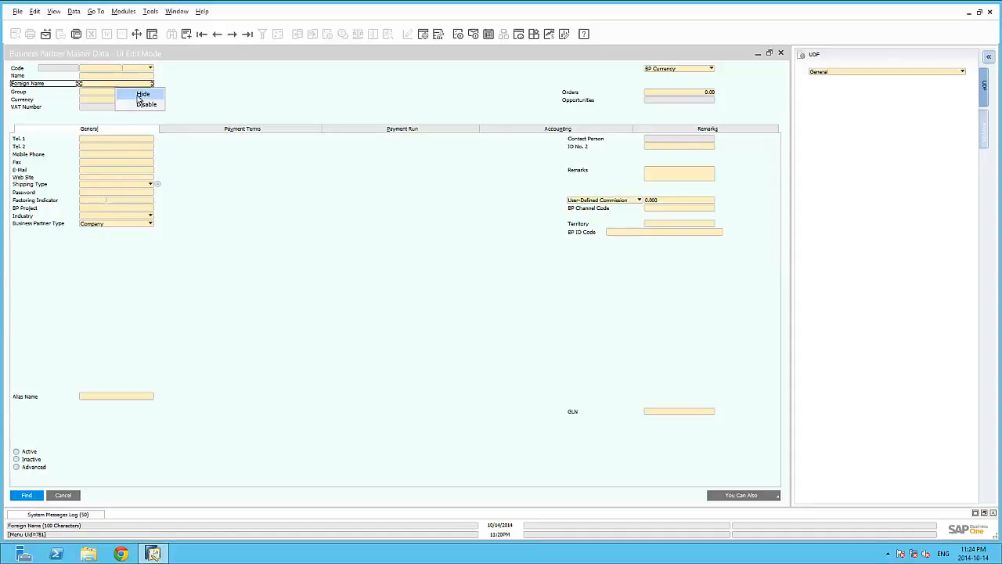
pyautogui.click(141, 95)
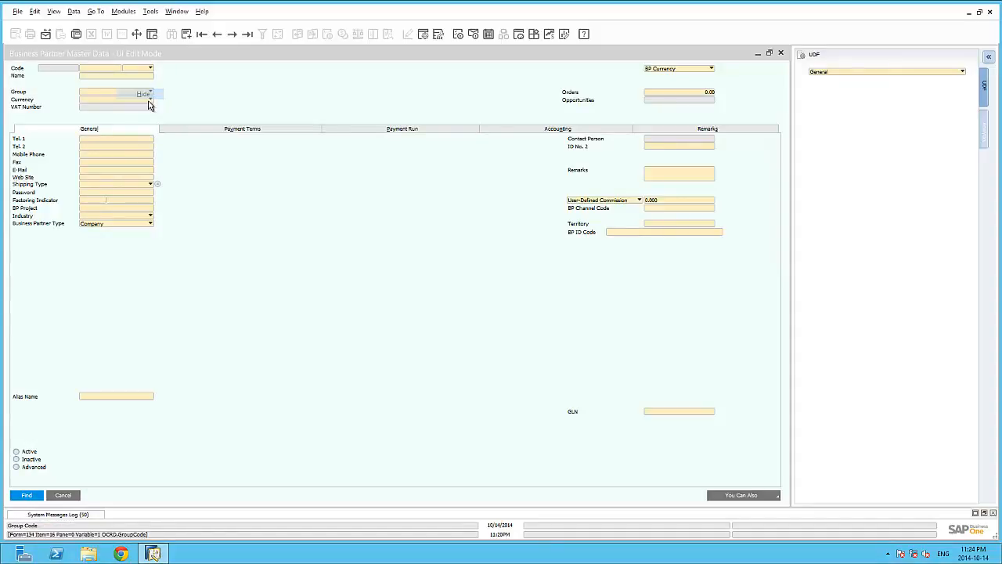
pyautogui.rightClick(665, 147)
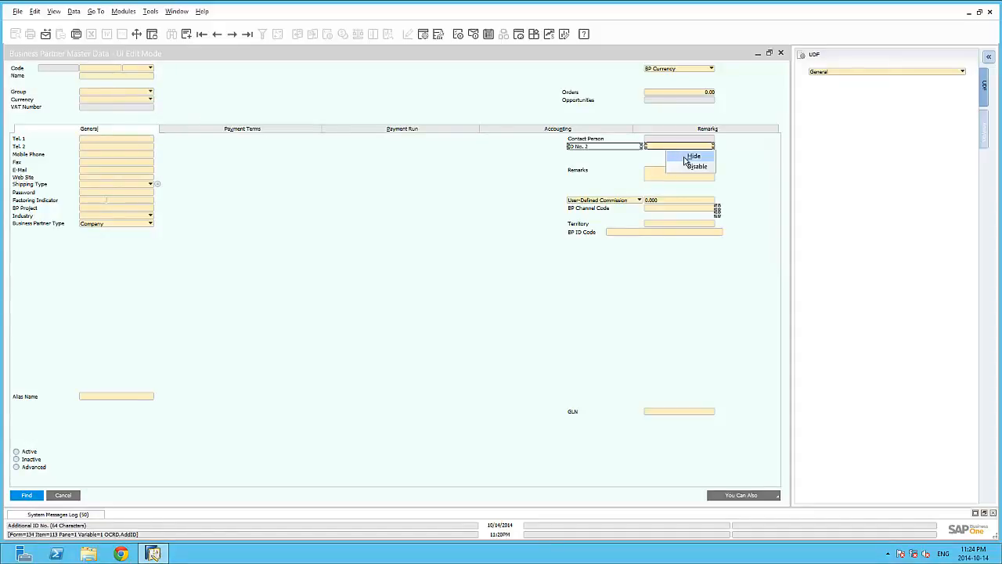
pyautogui.click(684, 158)
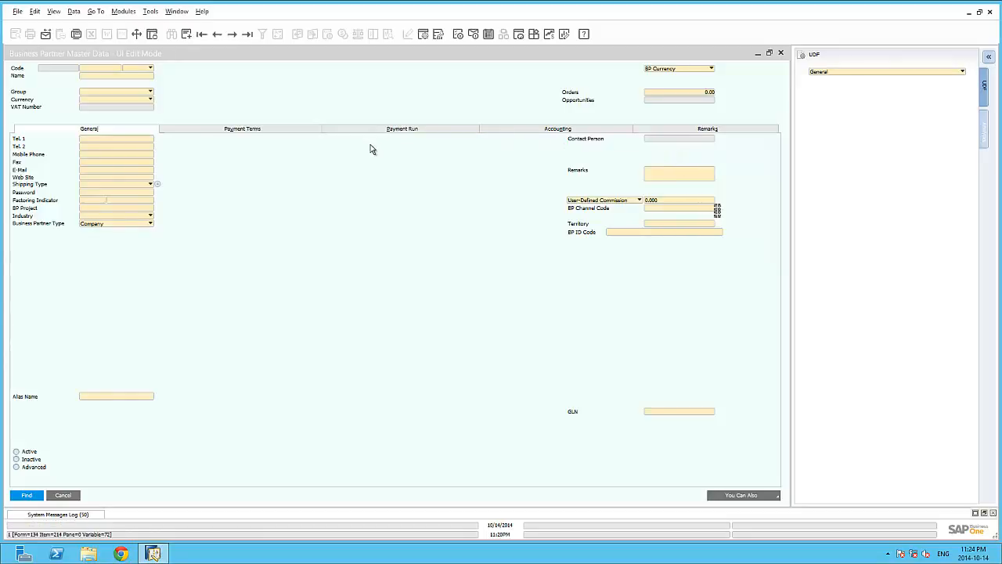
# Step: Make the Accounting section invisible through the UI Elements of the form settings and confirm
pyautogui.click(423, 34)
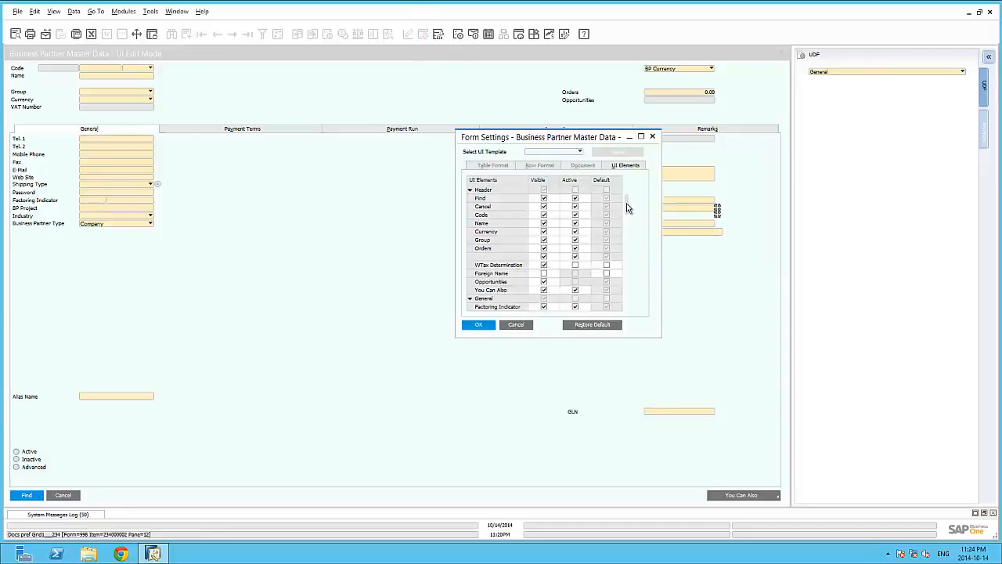
pyautogui.moveTo(626, 208); pyautogui.dragTo(627, 252)
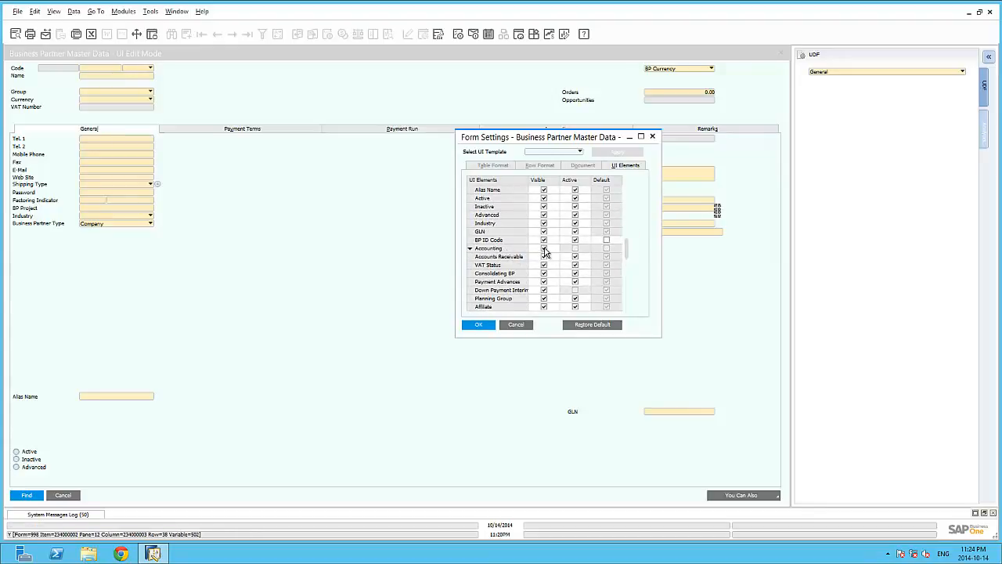
pyautogui.click(546, 250)
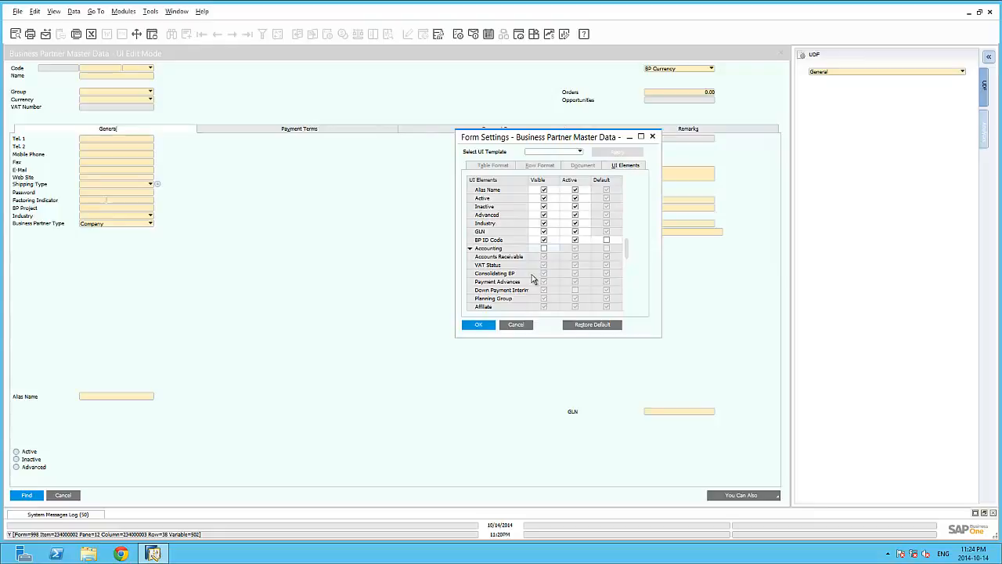
pyautogui.click(484, 325)
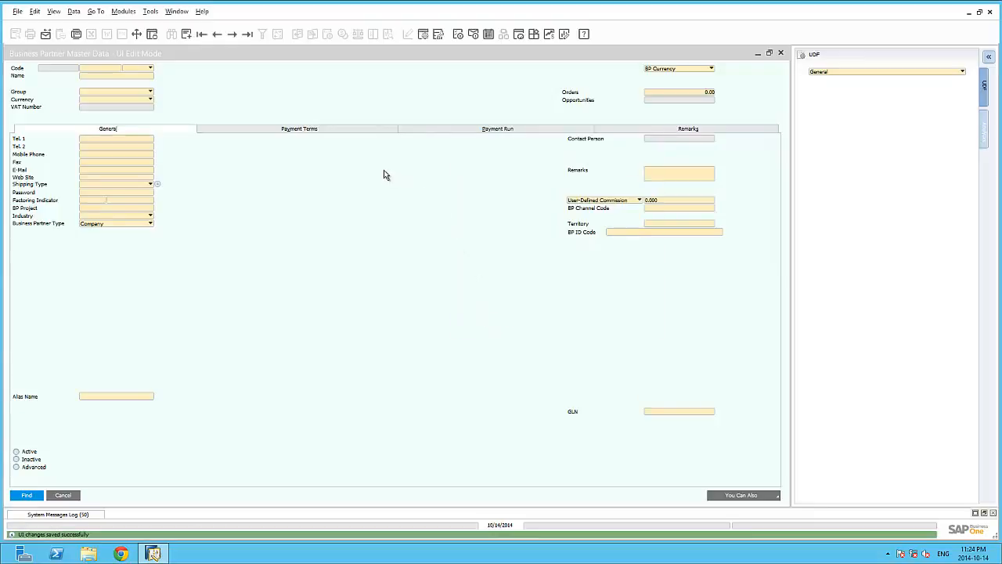
# Step: Save the UI changes and leave UI Edit Mode, closing Business Partner Master Data after checking the edited layout
pyautogui.rightClick(362, 157)
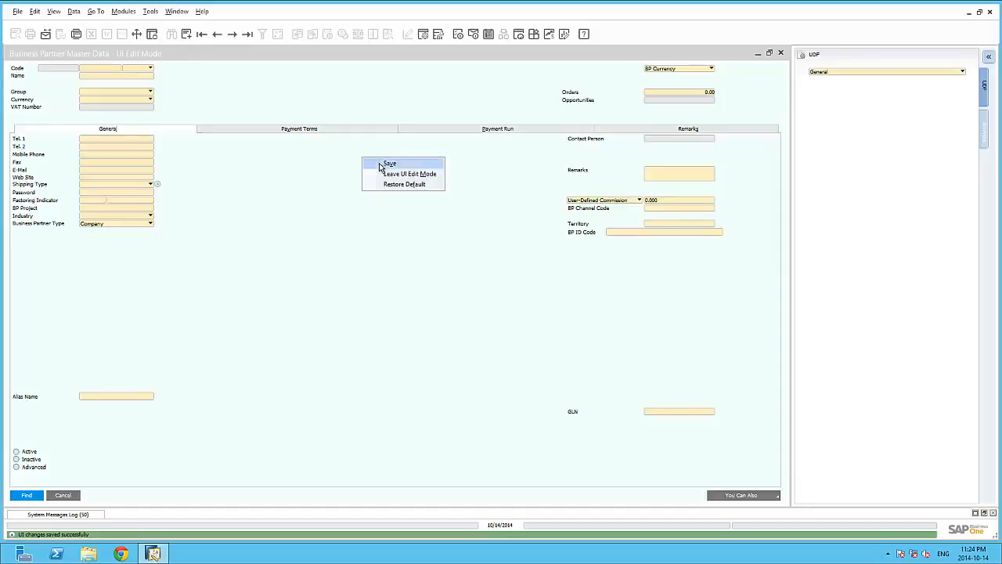
pyautogui.click(386, 163)
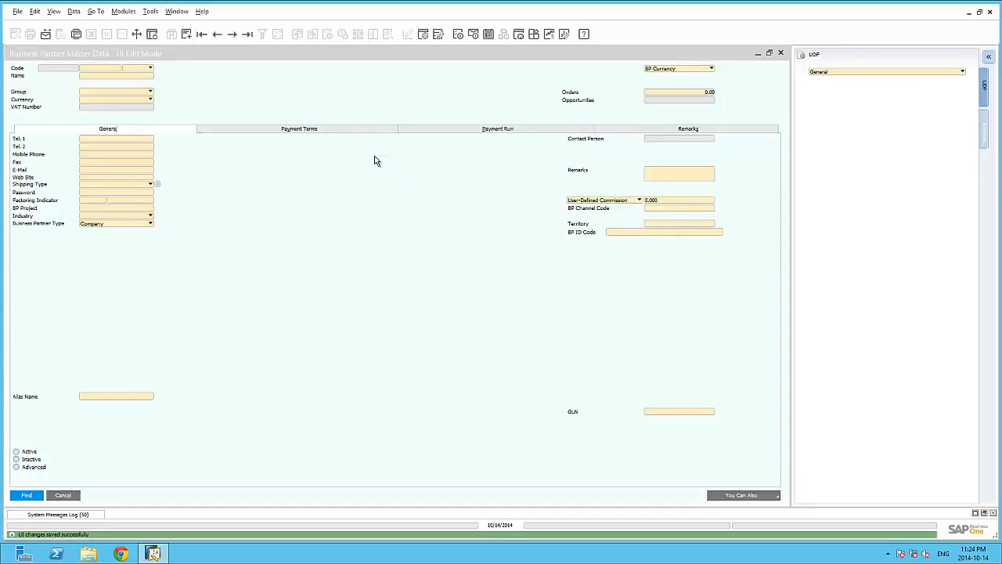
pyautogui.rightClick(374, 161)
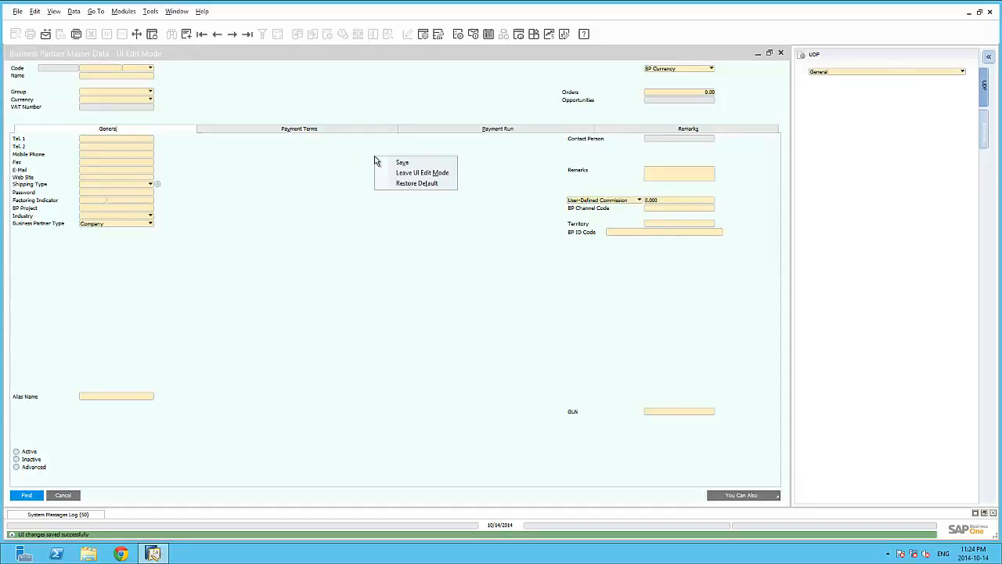
pyautogui.click(411, 173)
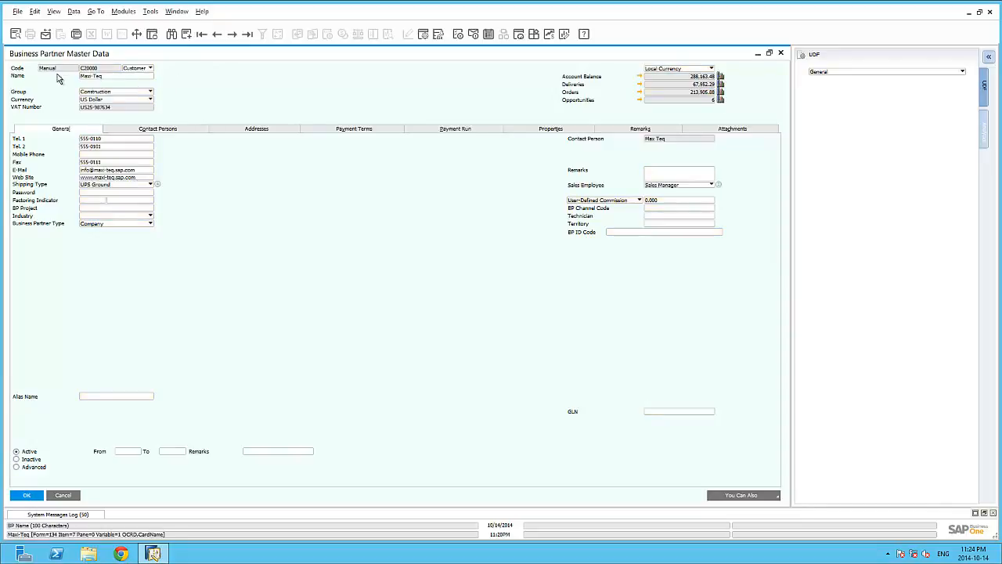
pyautogui.moveTo(108, 109)
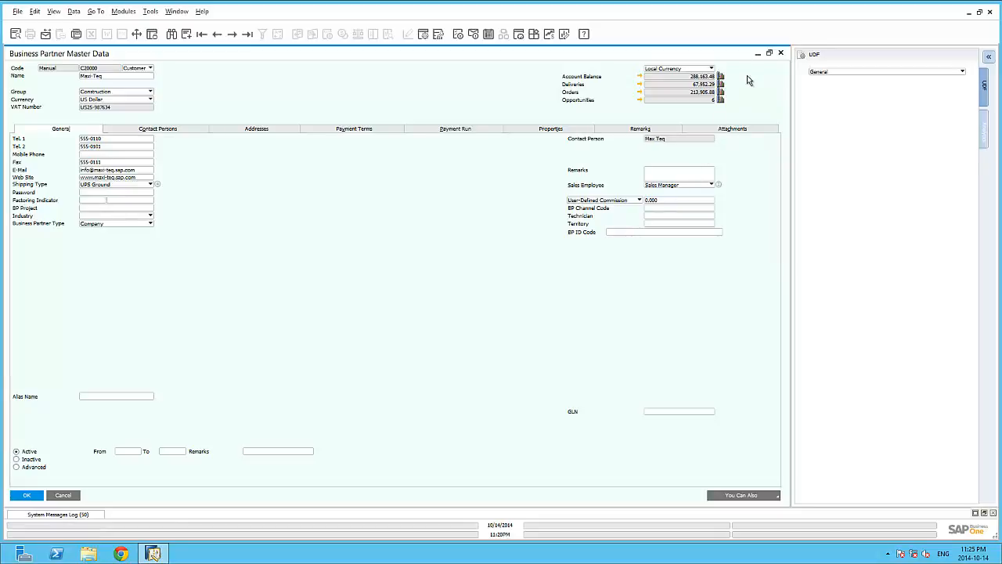
pyautogui.click(781, 54)
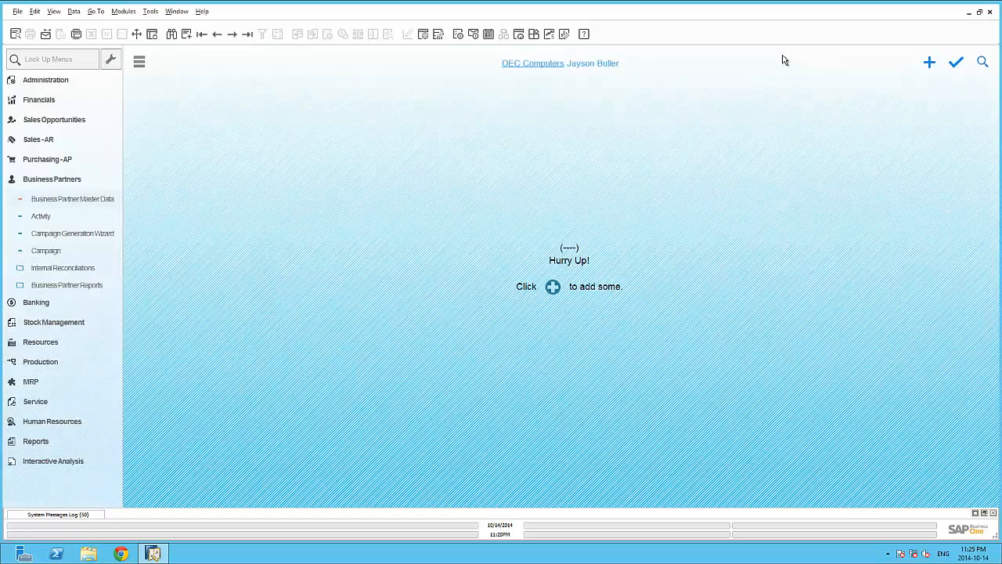
# Step: Open the UI Configuration Template utility from Administration and view the users assigned to the MyUI template
pyautogui.click(79, 81)
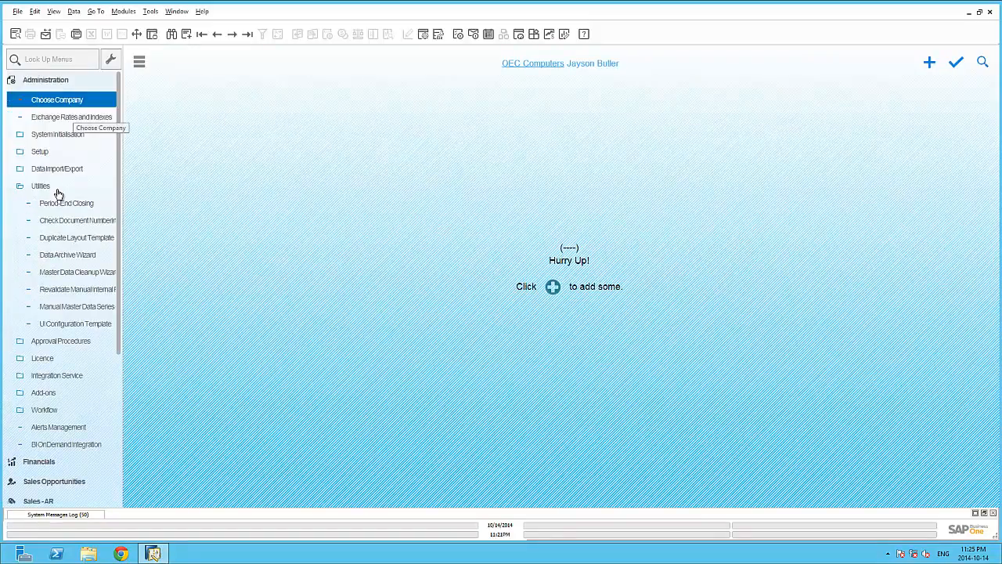
pyautogui.click(83, 325)
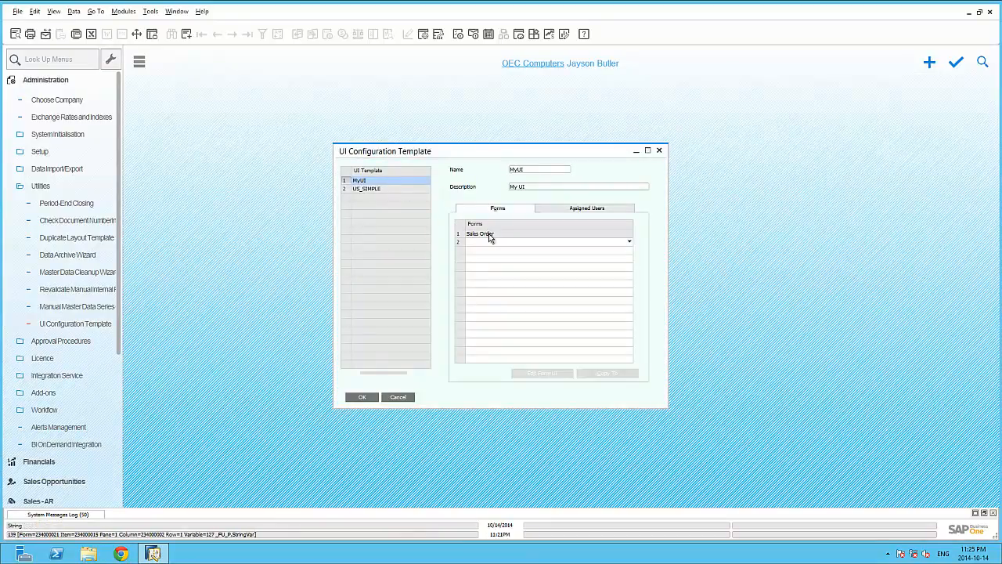
pyautogui.click(588, 211)
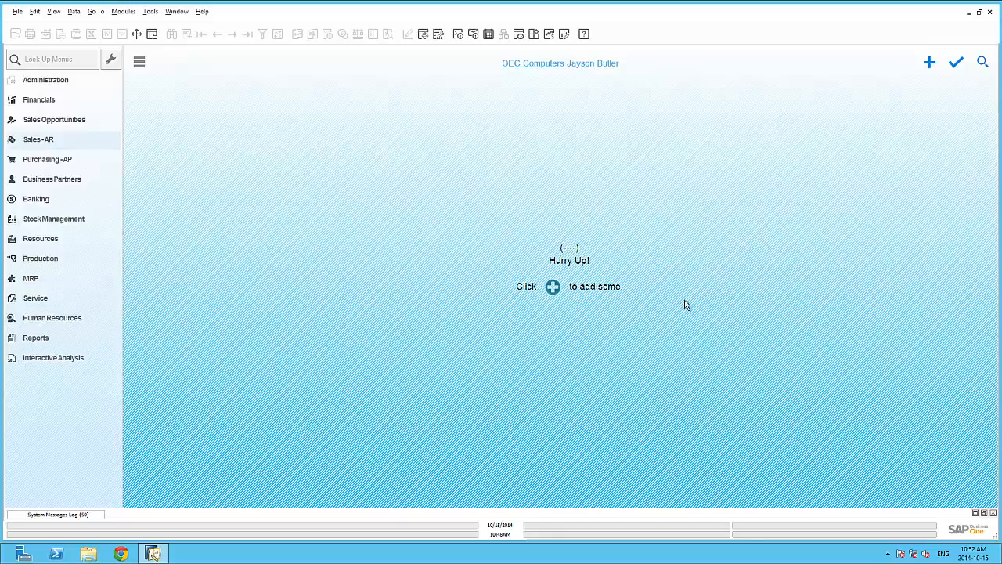
# Step: Open a new AR Invoice, choose Earthshaker Corporation as the customer and place the cursor in Document Date
pyautogui.click(74, 146)
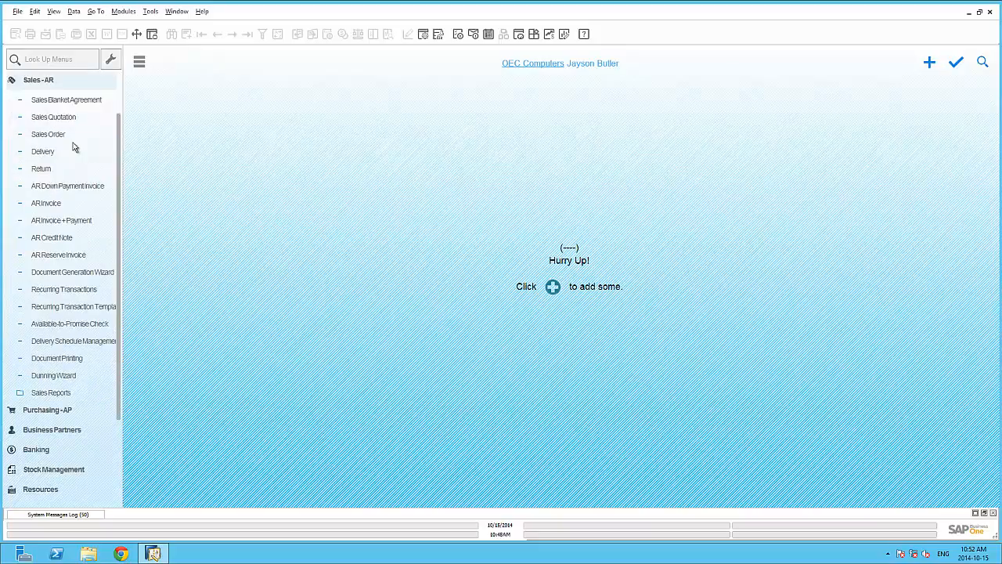
pyautogui.click(71, 204)
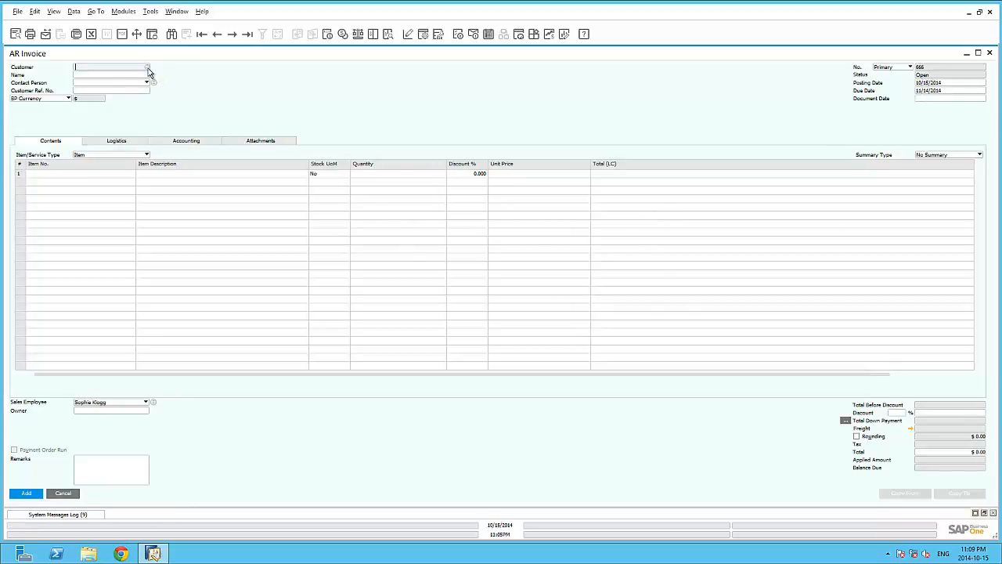
pyautogui.click(148, 69)
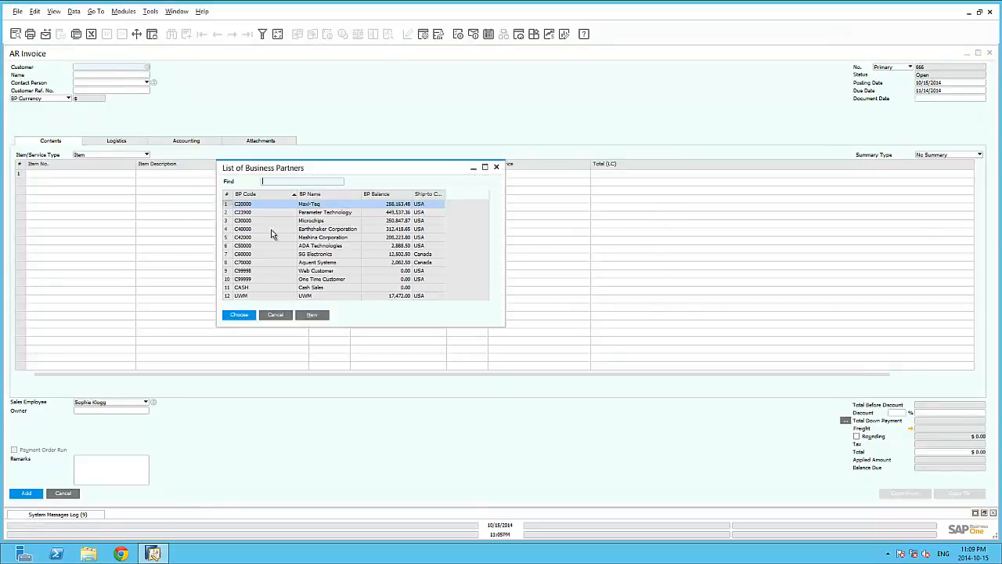
pyautogui.click(272, 230)
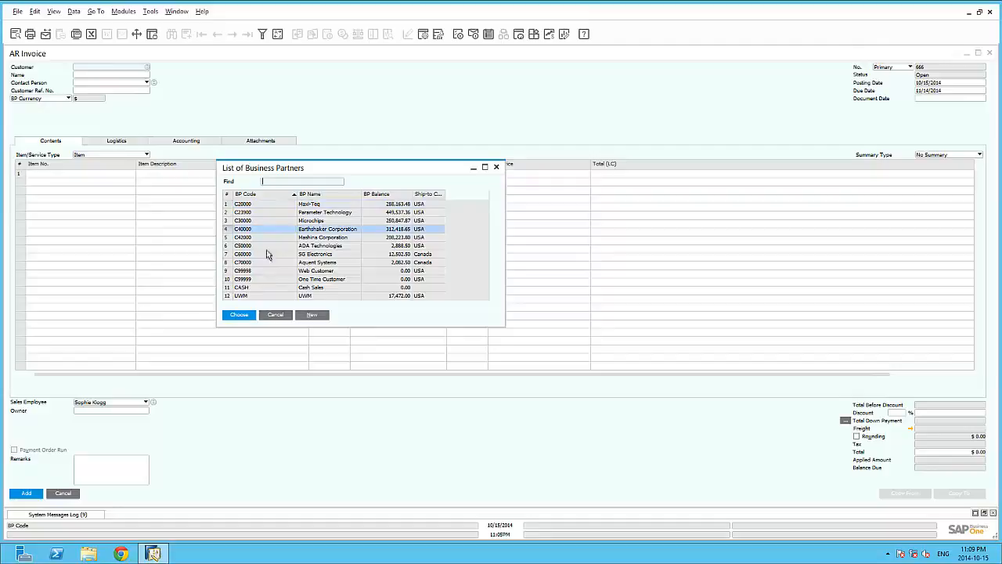
pyautogui.click(246, 316)
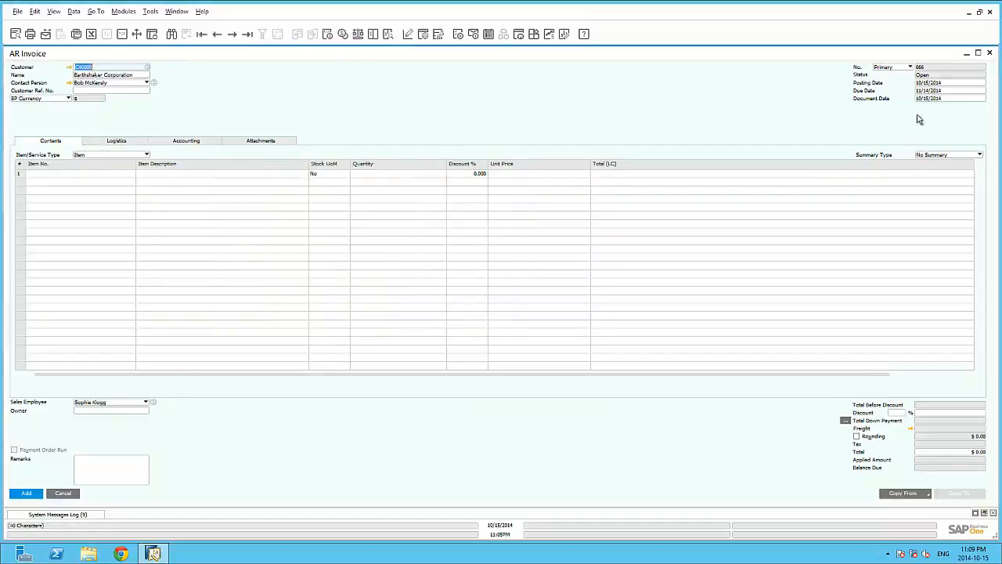
pyautogui.click(945, 98)
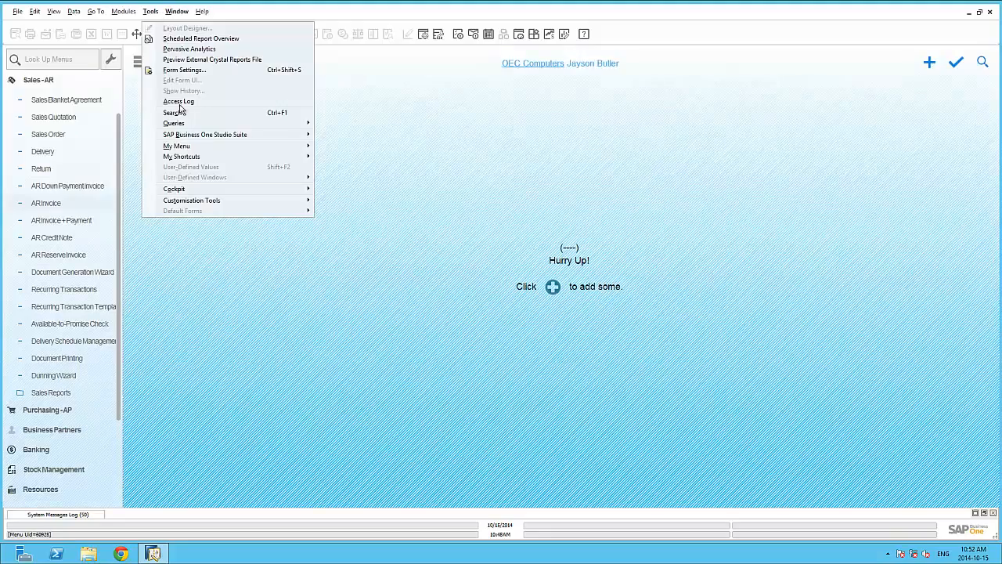
# Step: View the SQL of the Blank Date query in the FMS category of Query Manager, closing both windows after
pyautogui.moveTo(223, 126)
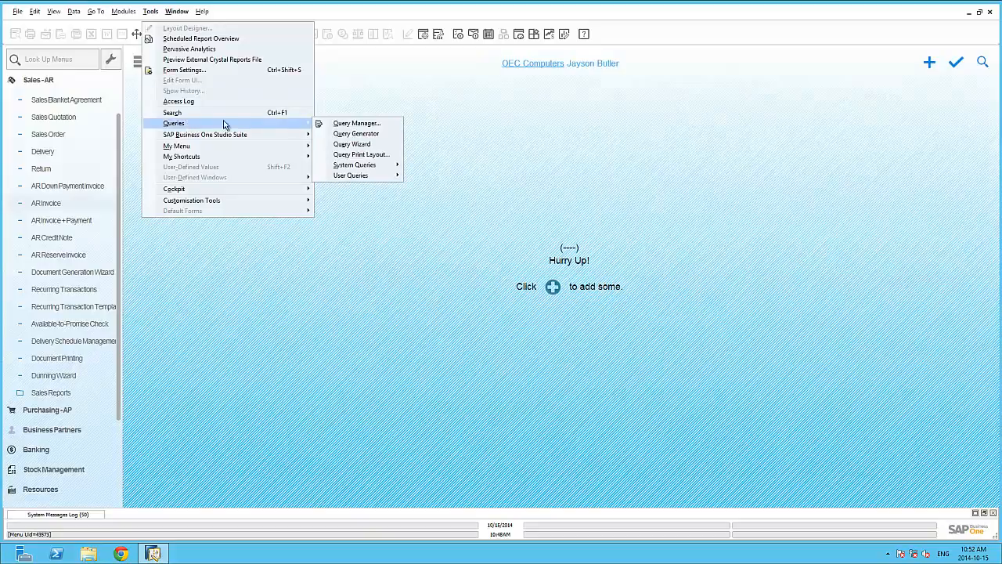
pyautogui.click(345, 125)
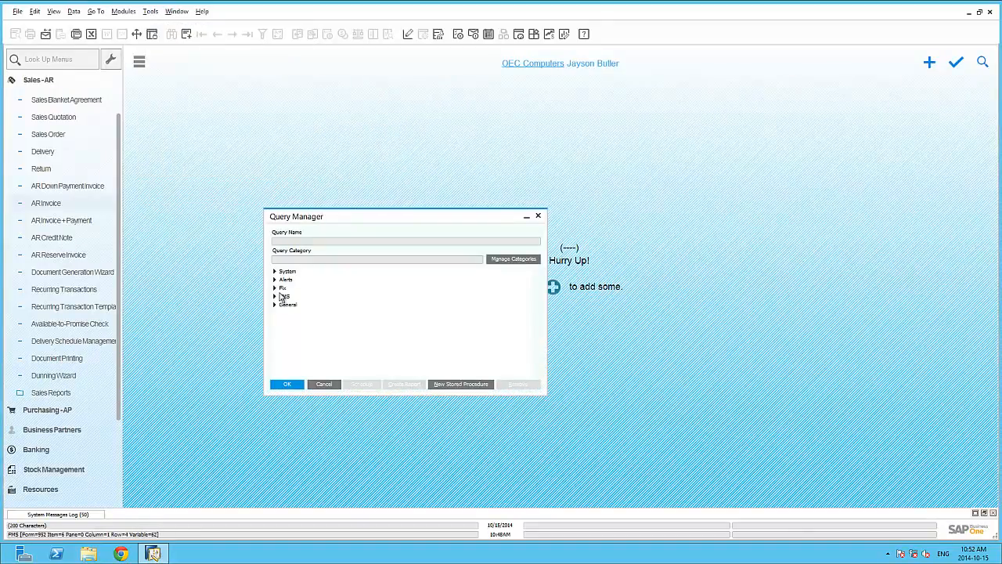
pyautogui.click(274, 297)
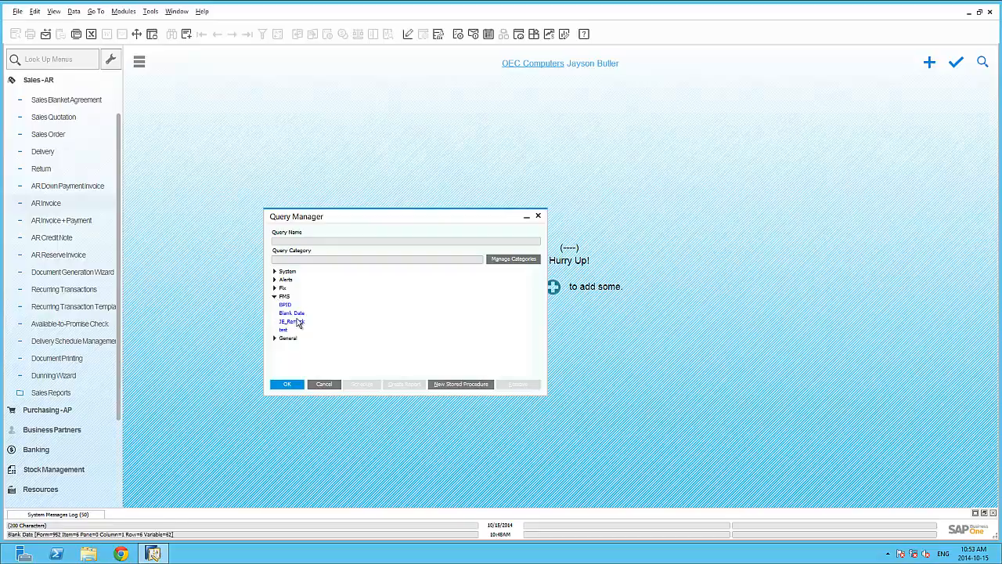
pyautogui.click(299, 314)
pyautogui.doubleClick(299, 316)
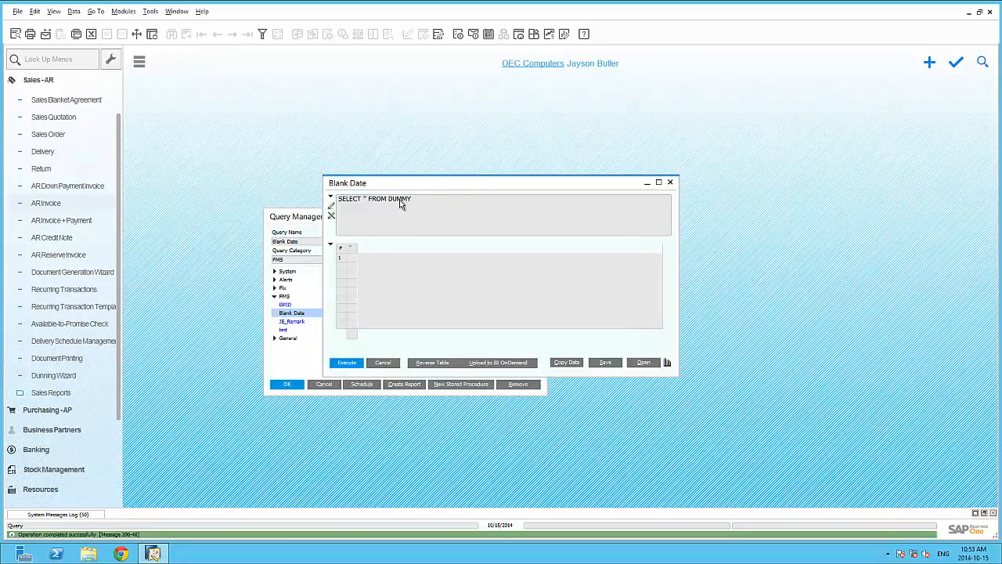
pyautogui.click(382, 363)
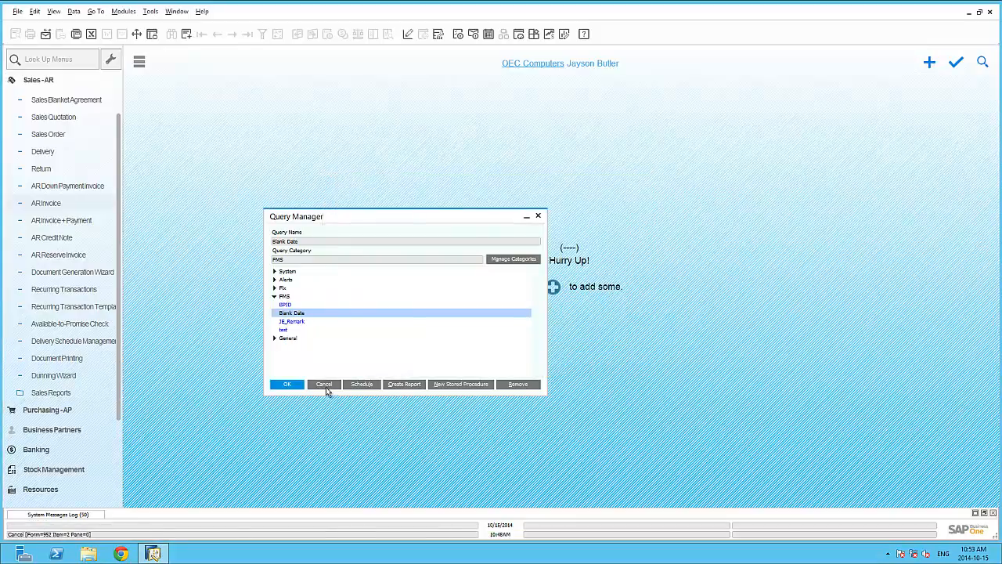
pyautogui.click(324, 384)
# Step: Open a new AR Invoice and assign the saved FMS query Blank Date to the Document Date field's user-defined values
pyautogui.click(85, 205)
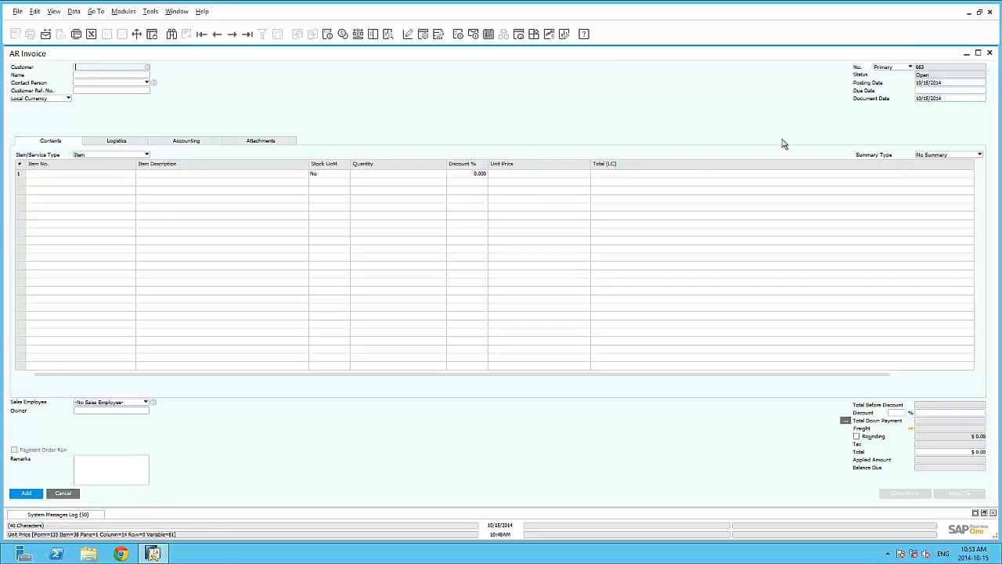
pyautogui.click(945, 99)
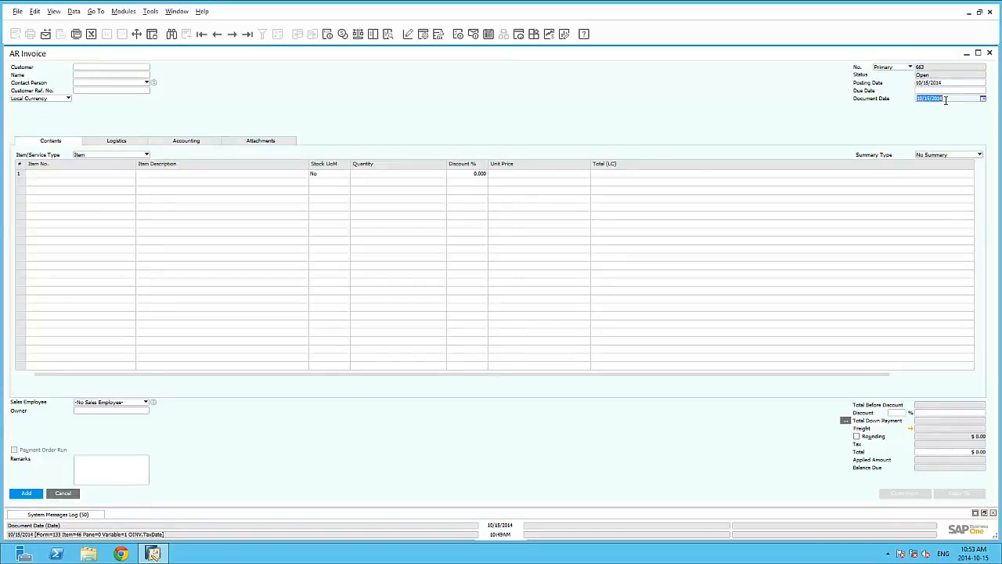
pyautogui.hotkey('alt', 'shift', 'F2')
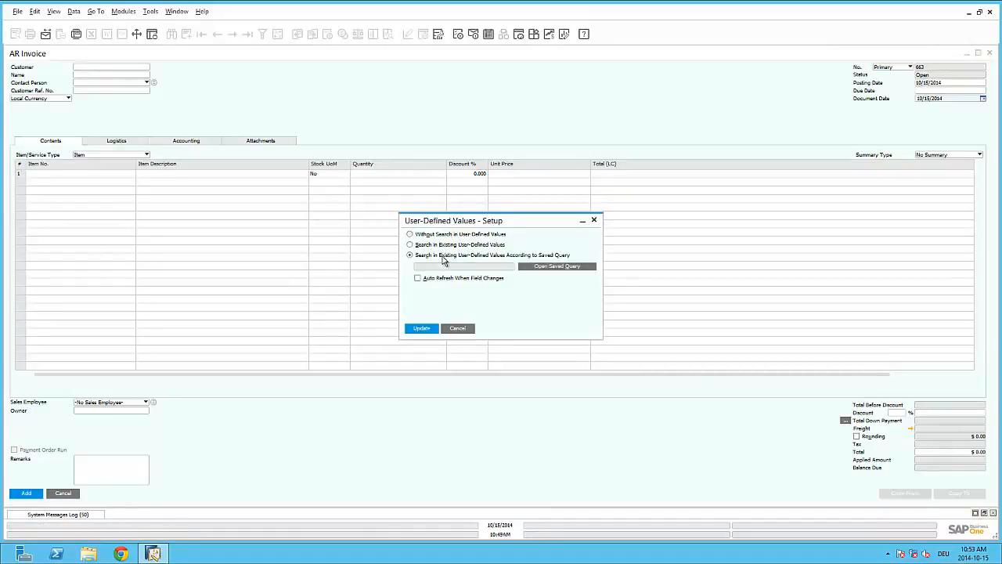
pyautogui.click(559, 267)
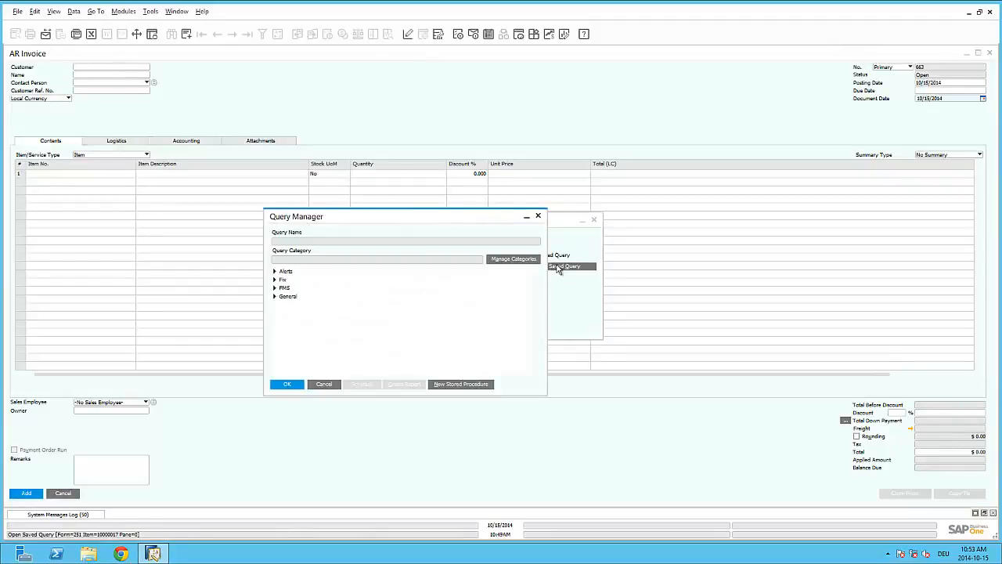
pyautogui.click(275, 289)
pyautogui.doubleClick(291, 304)
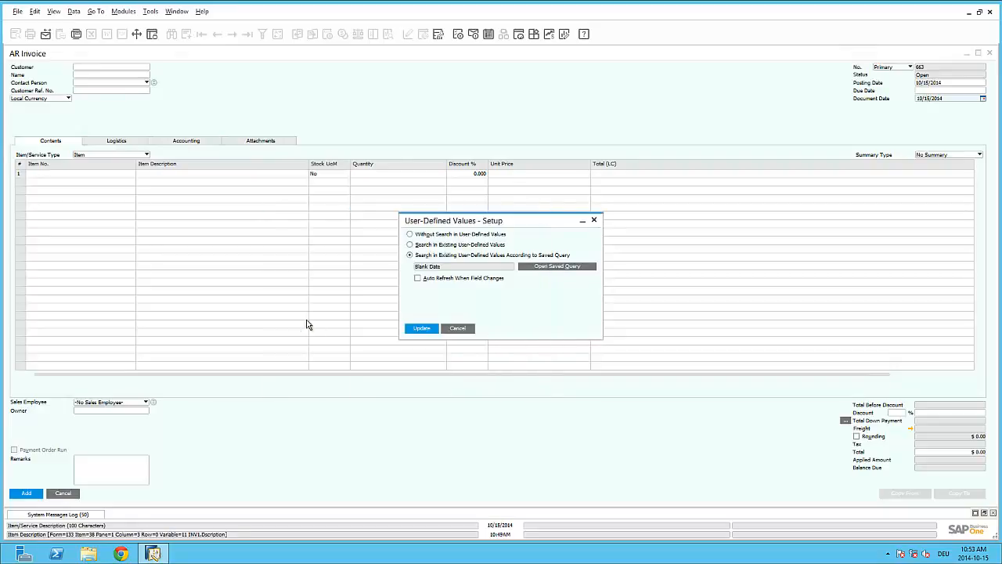
# Step: Make the Document Date query auto-refresh when Customer/Supplier No. changes, displaying saved user-defined values, and save the setup
pyautogui.click(418, 279)
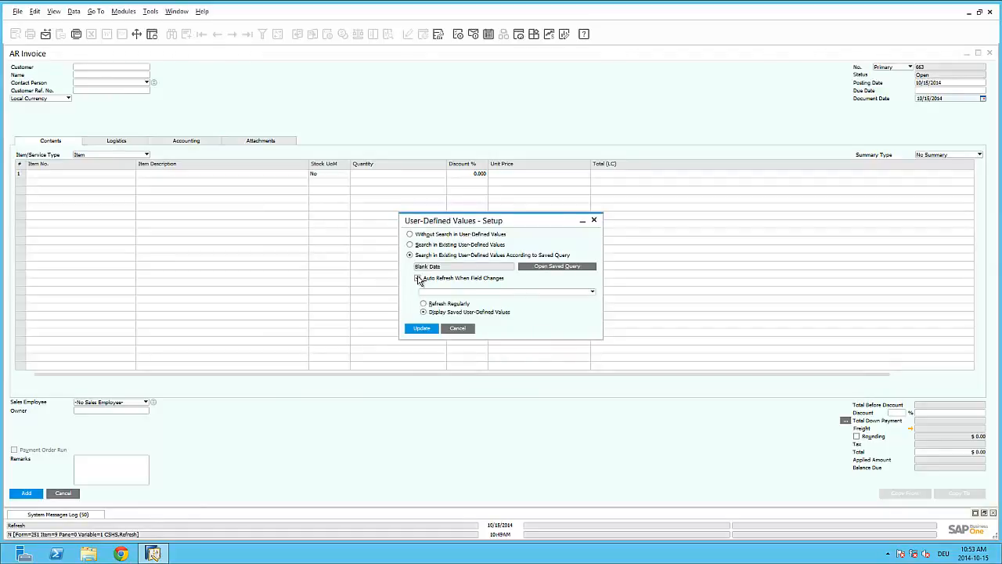
pyautogui.click(435, 292)
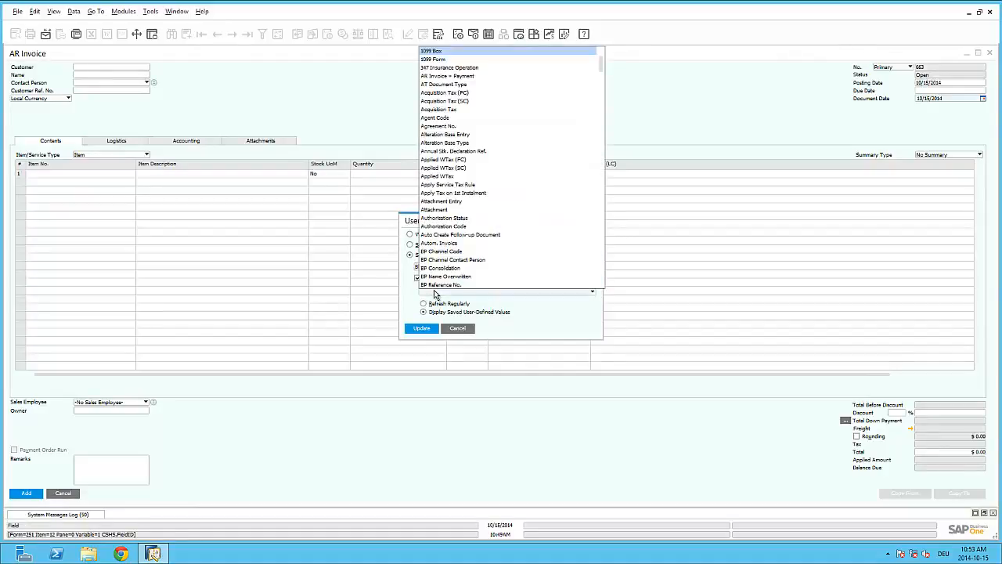
pyautogui.scroll(-10, 468, 262)
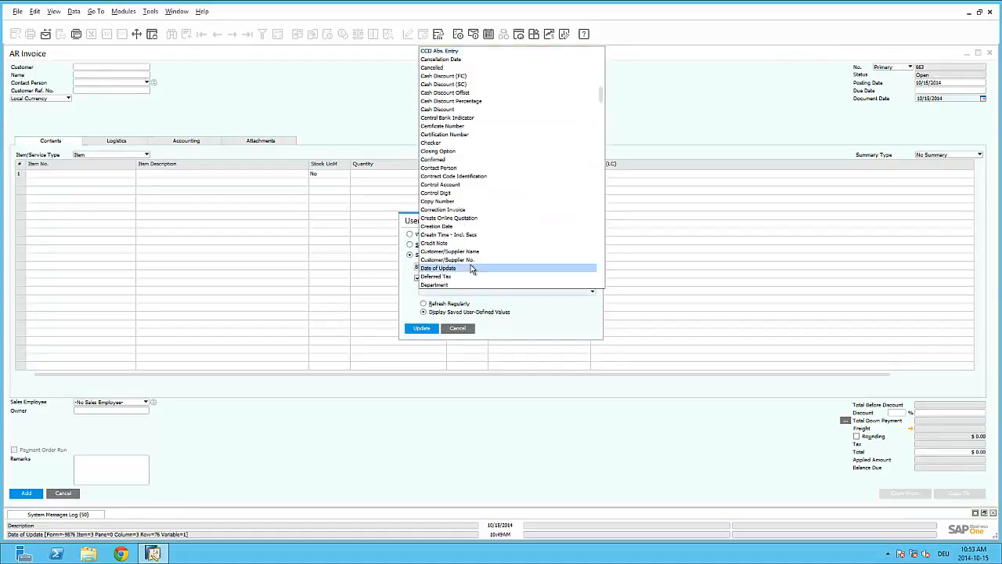
pyautogui.click(467, 259)
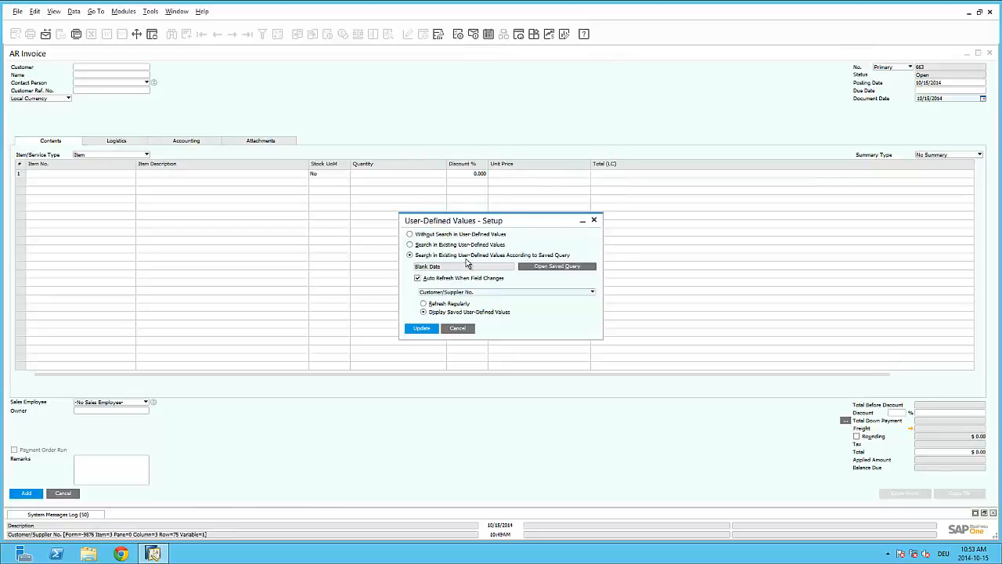
pyautogui.click(425, 330)
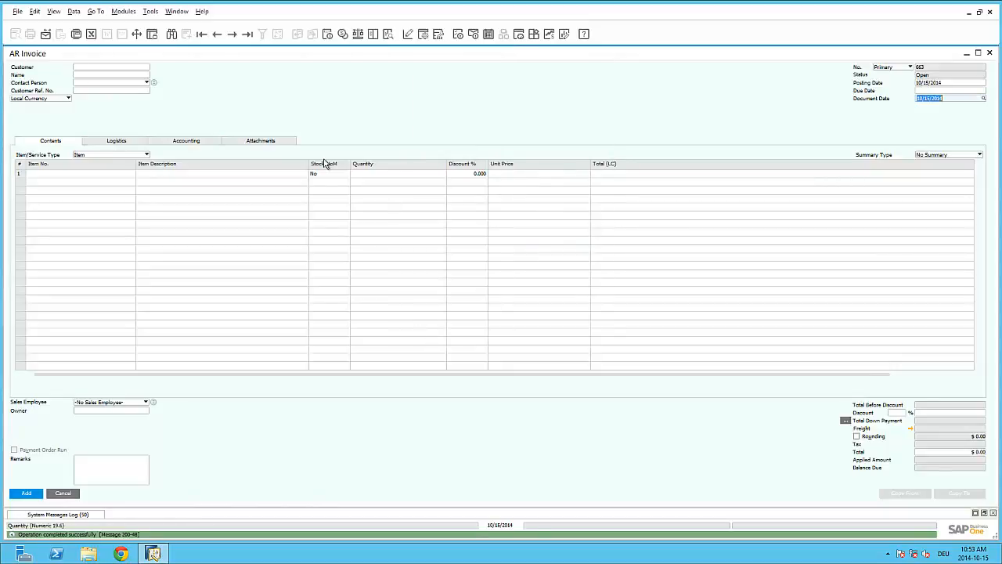
# Step: Choose Earthshaker Corporation as the invoice's customer and set the Document Date to 10/15/2014
pyautogui.click(110, 68)
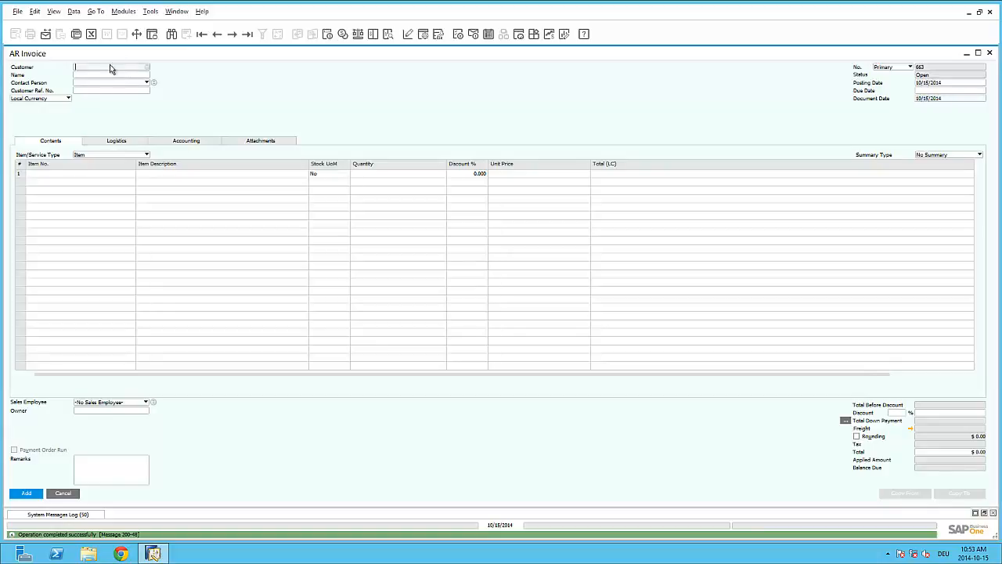
pyautogui.click(150, 69)
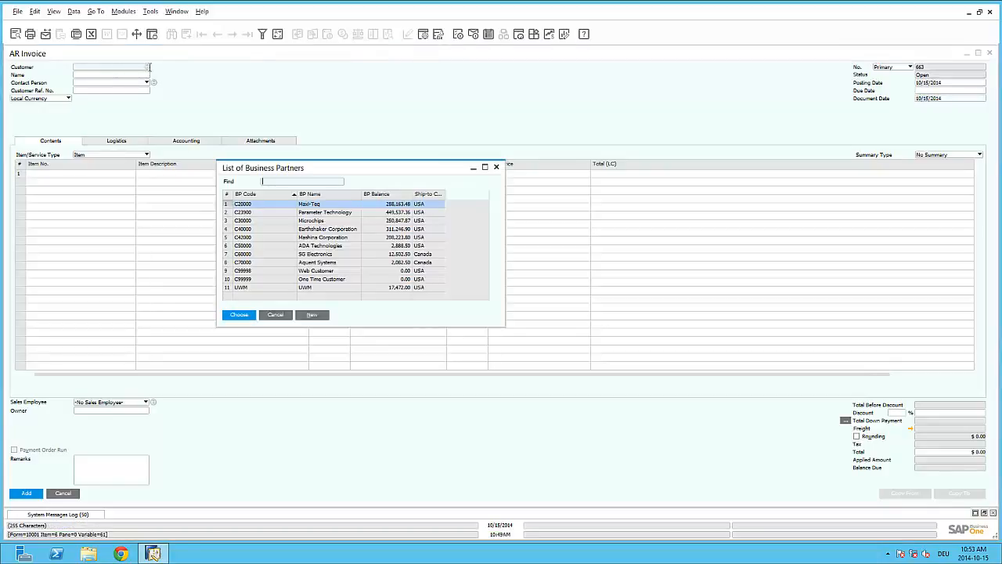
pyautogui.click(269, 229)
pyautogui.press('Return')
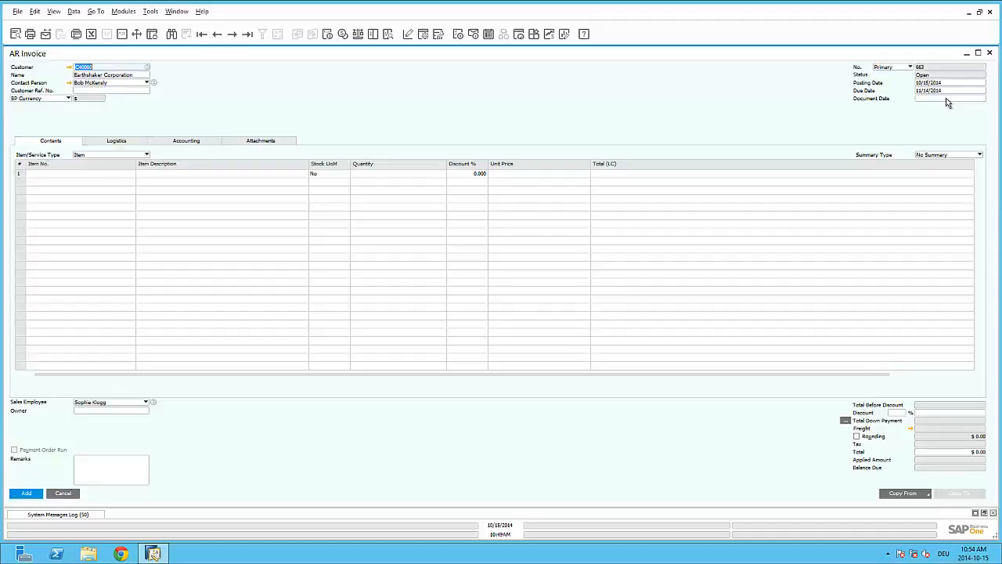
pyautogui.click(947, 98)
pyautogui.write('10/15/2014')
# Step: Show the invoice's accounting details, then examine the BP ID Code in the customer's master data and close that record
pyautogui.click(186, 142)
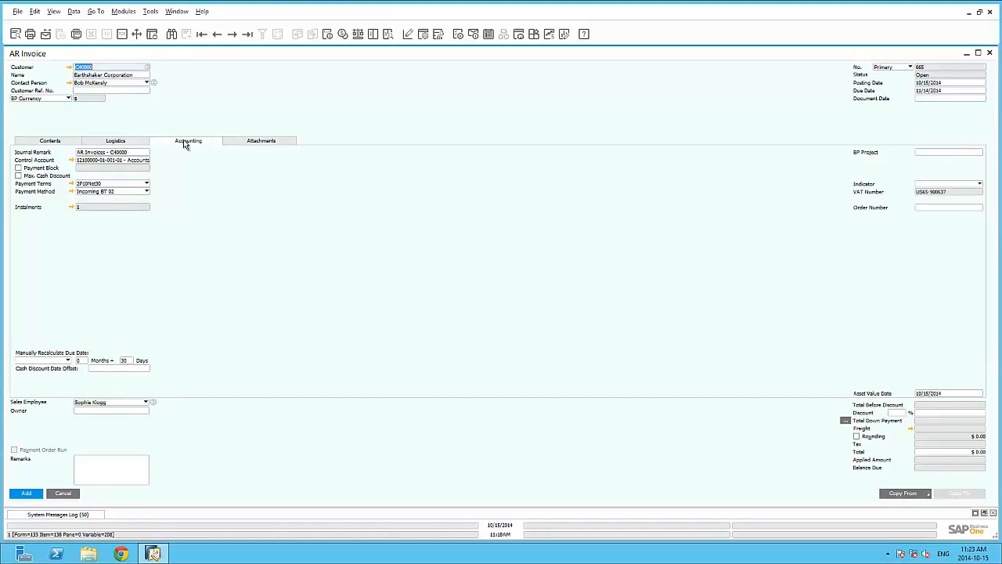
pyautogui.click(70, 66)
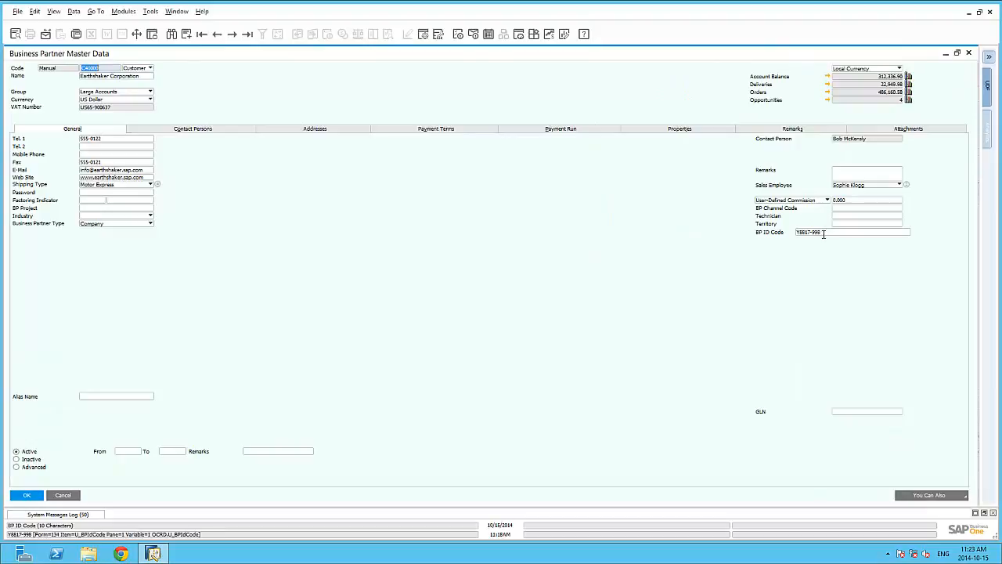
pyautogui.click(823, 234)
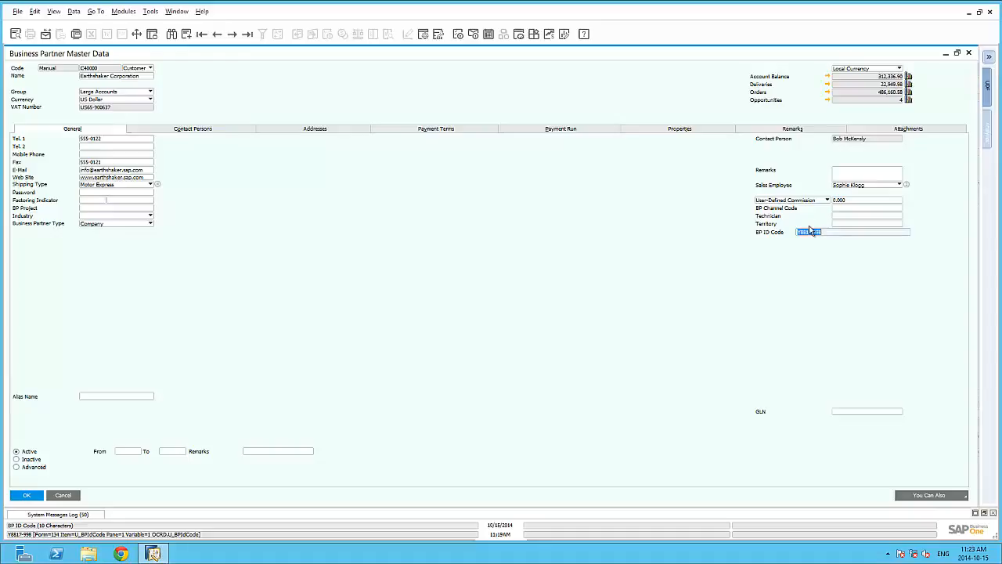
pyautogui.click(53, 12)
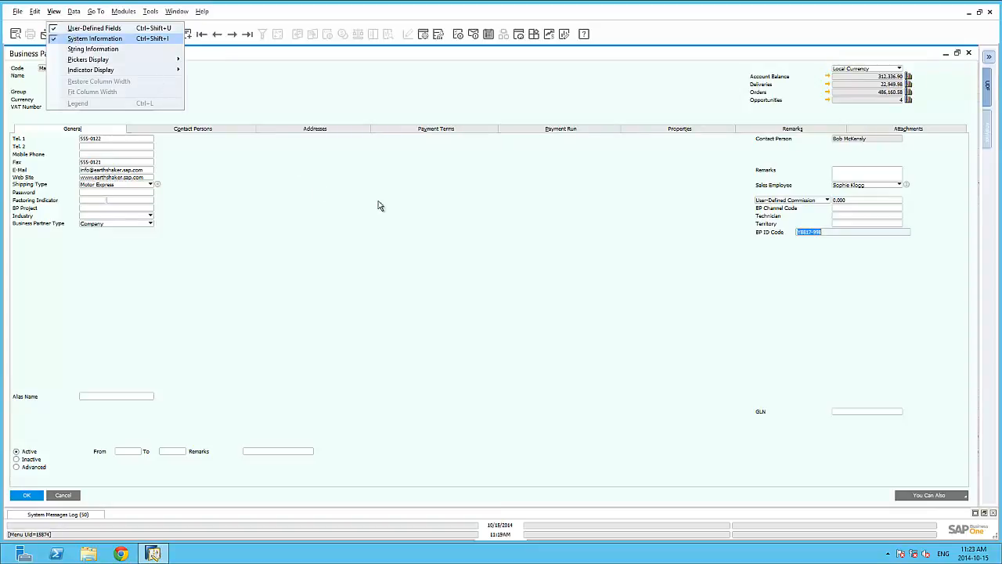
pyautogui.click(846, 232)
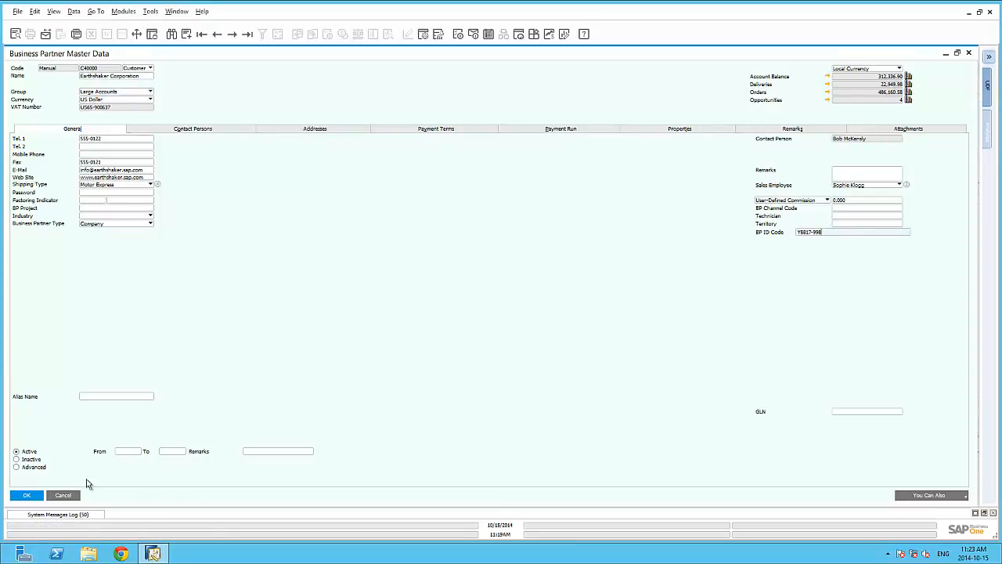
pyautogui.click(63, 495)
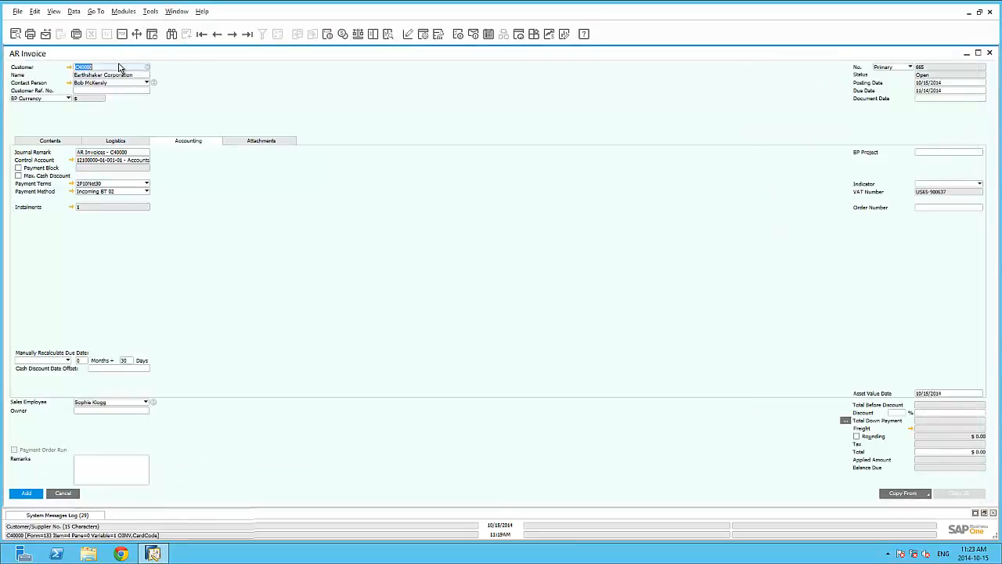
# Step: View the SQL of the JE_Remark query in the FMS category of Query Manager, closing both windows after
pyautogui.click(119, 66)
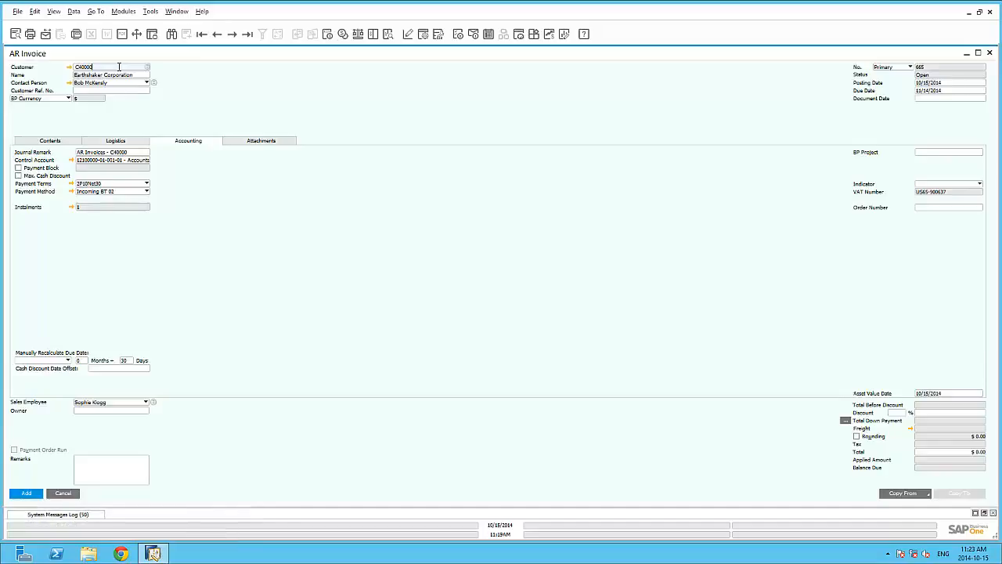
pyautogui.click(152, 13)
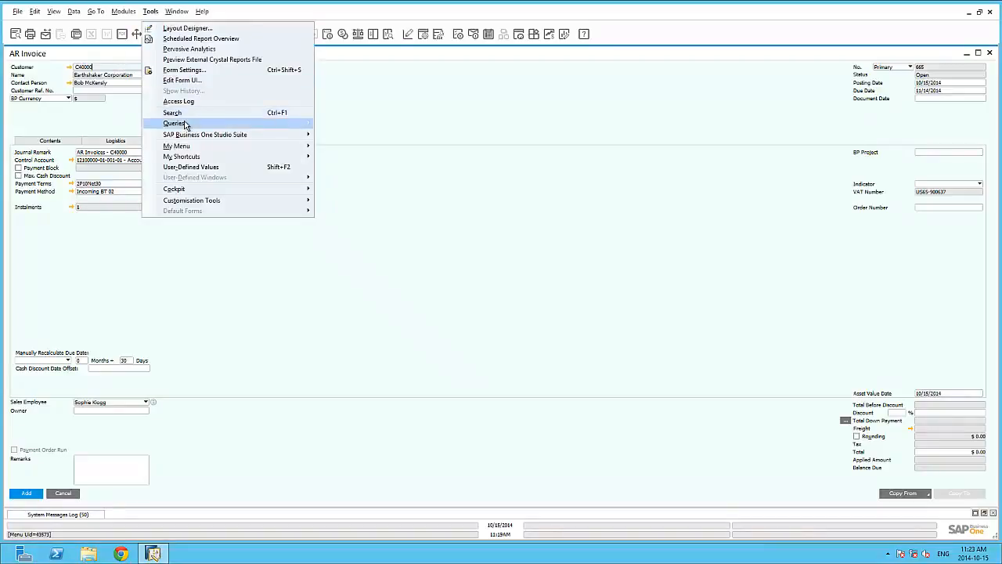
pyautogui.moveTo(278, 125)
pyautogui.click(345, 124)
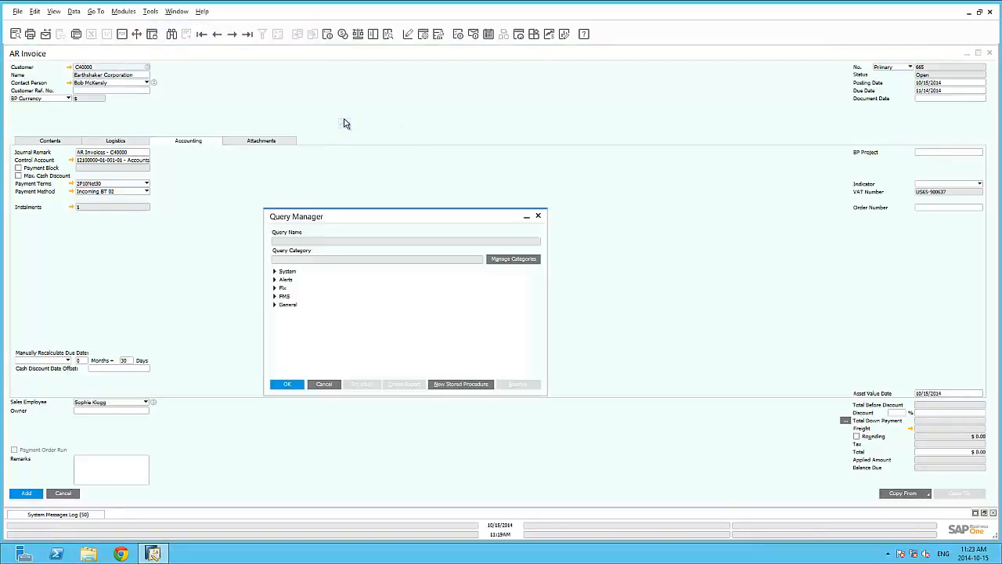
pyautogui.click(275, 297)
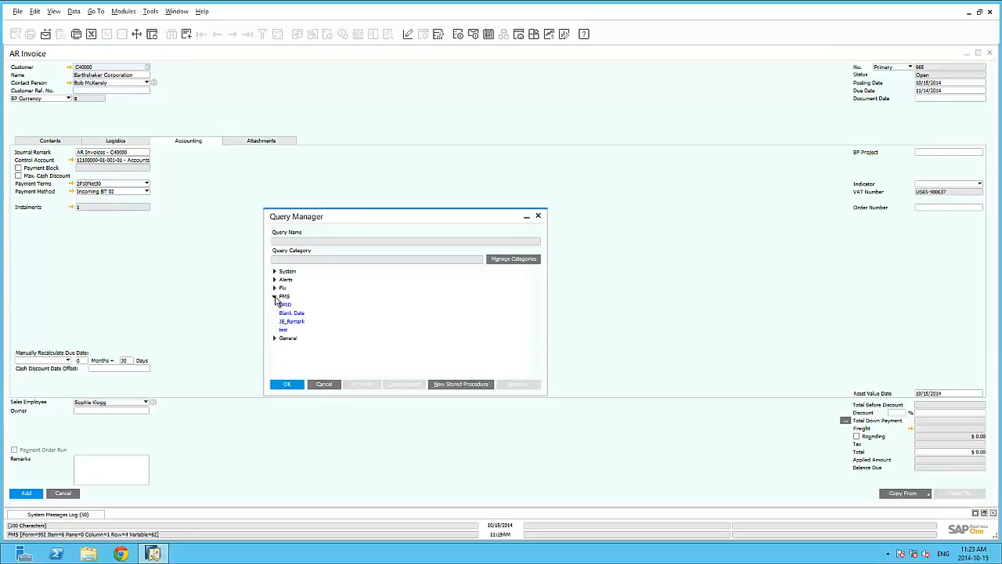
pyautogui.click(293, 322)
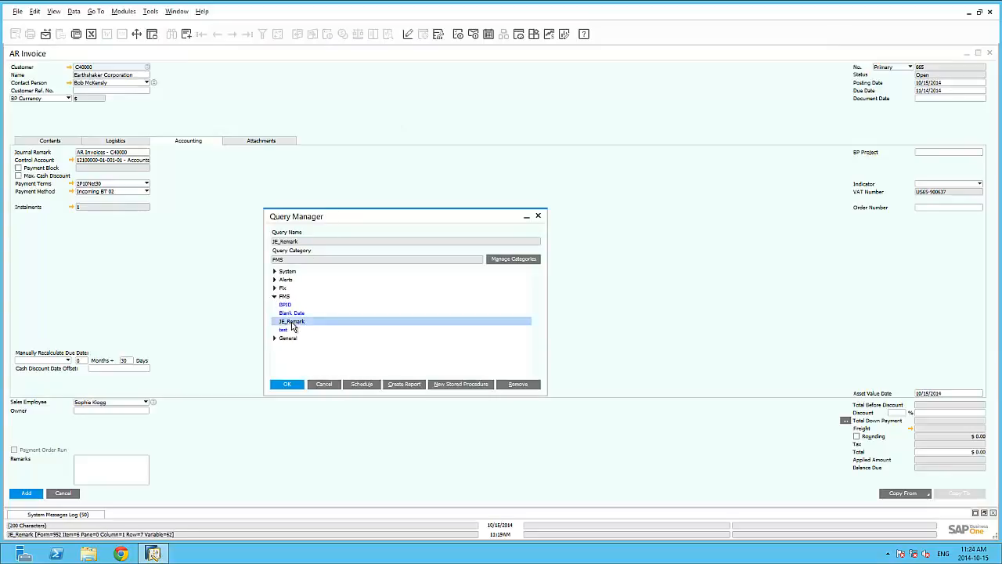
pyautogui.click(287, 384)
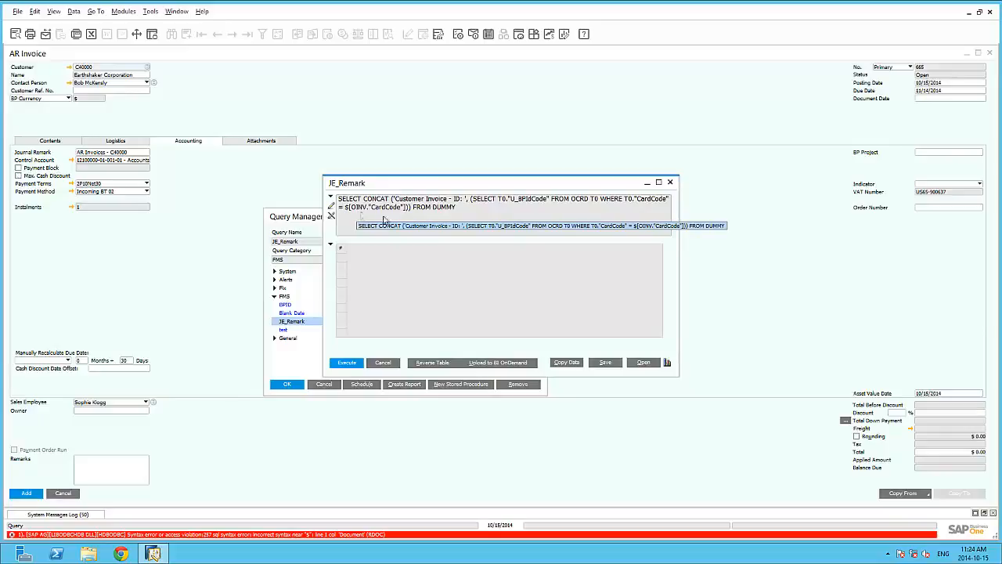
pyautogui.click(383, 364)
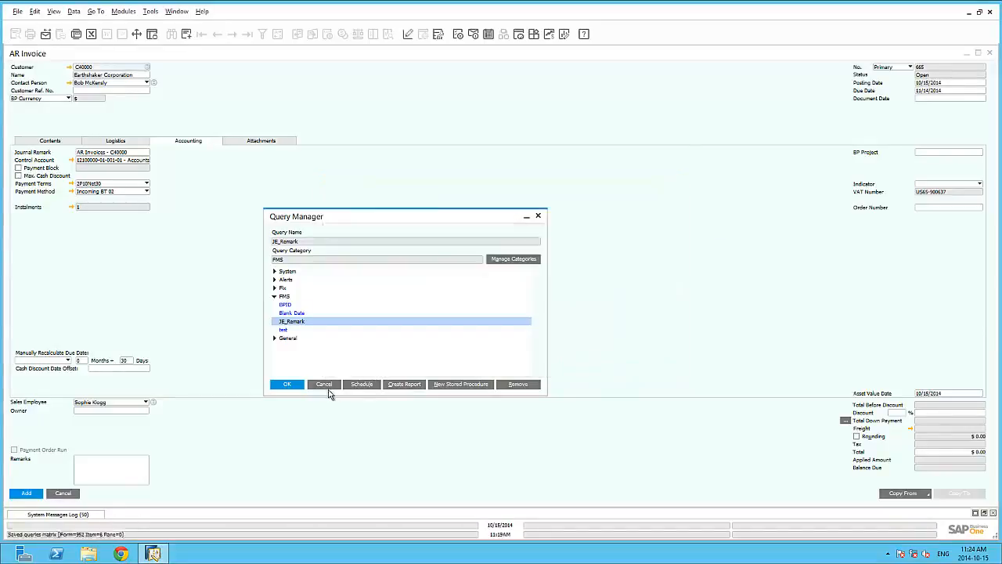
pyautogui.click(324, 384)
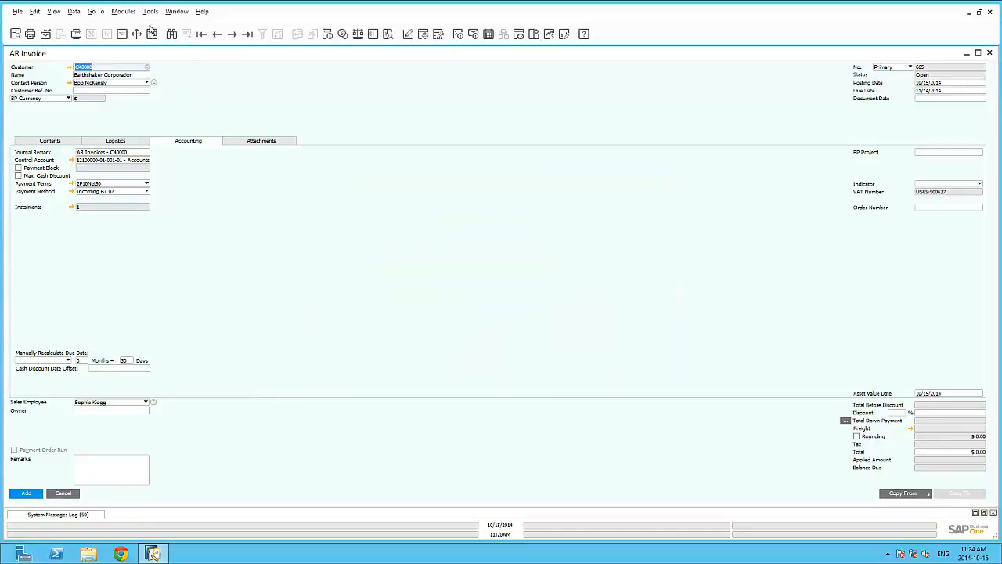
# Step: Run the FMS user query JE_Remark against the open invoice, examine its output and close the query window
pyautogui.click(150, 11)
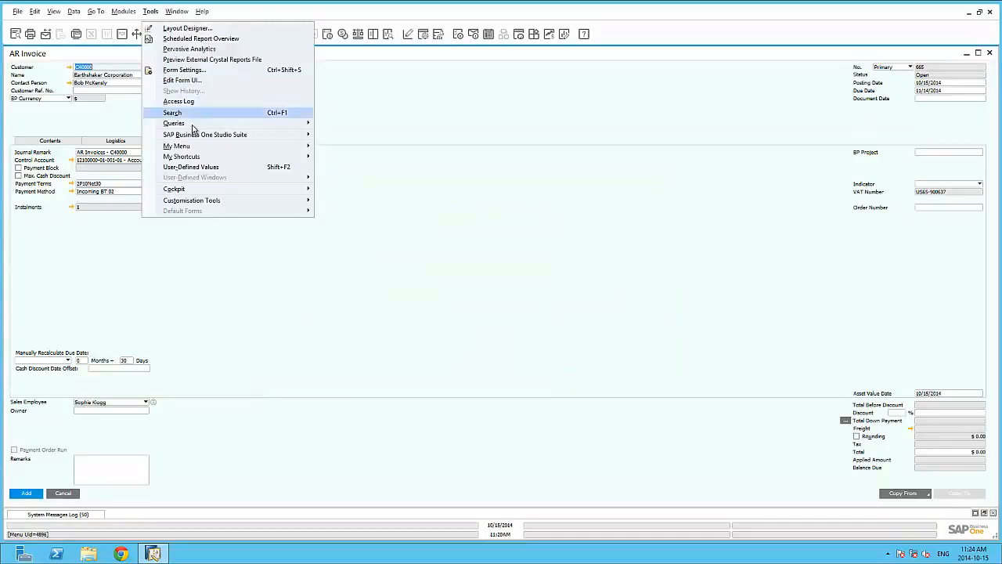
pyautogui.moveTo(193, 125)
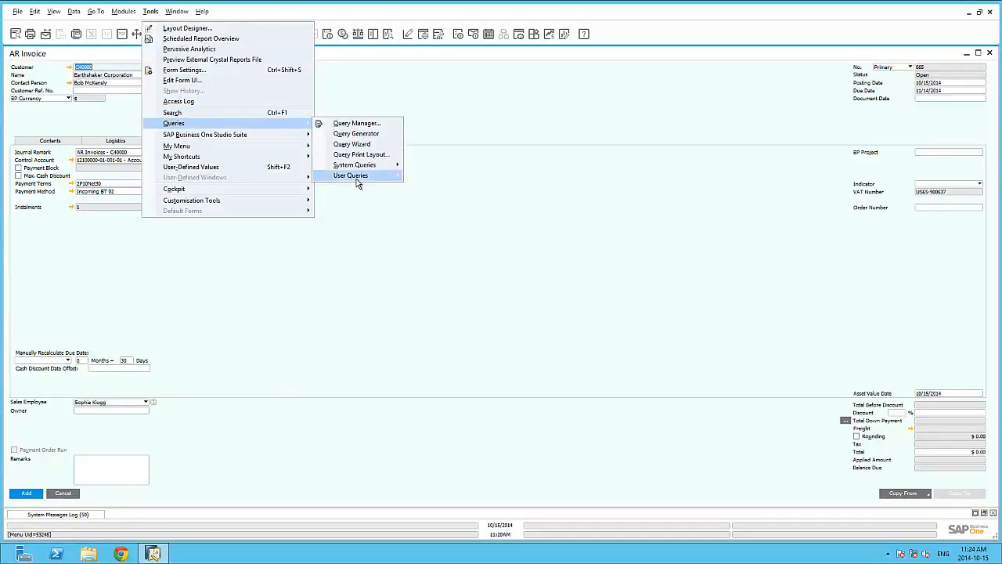
pyautogui.moveTo(357, 179)
pyautogui.moveTo(424, 188)
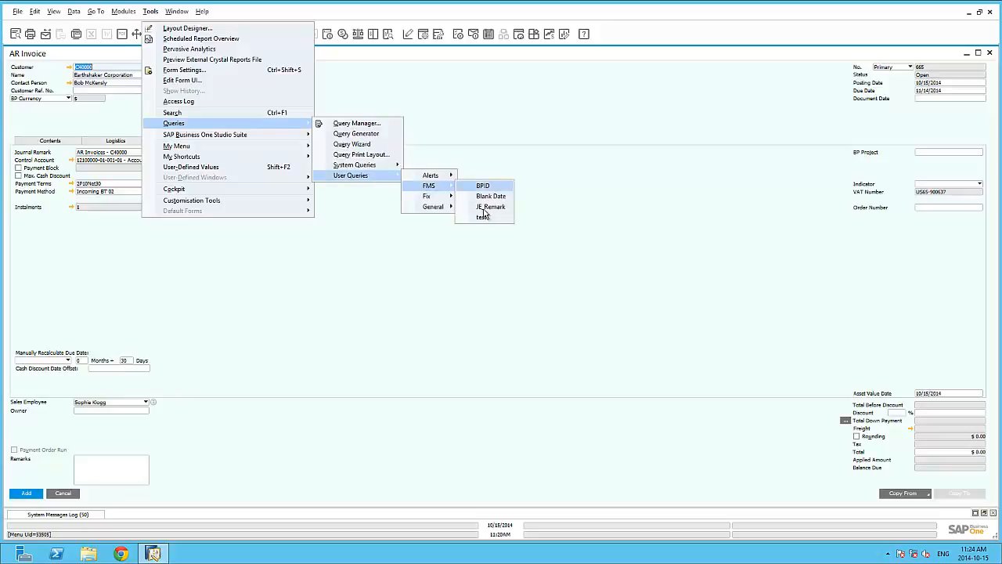
pyautogui.click(484, 208)
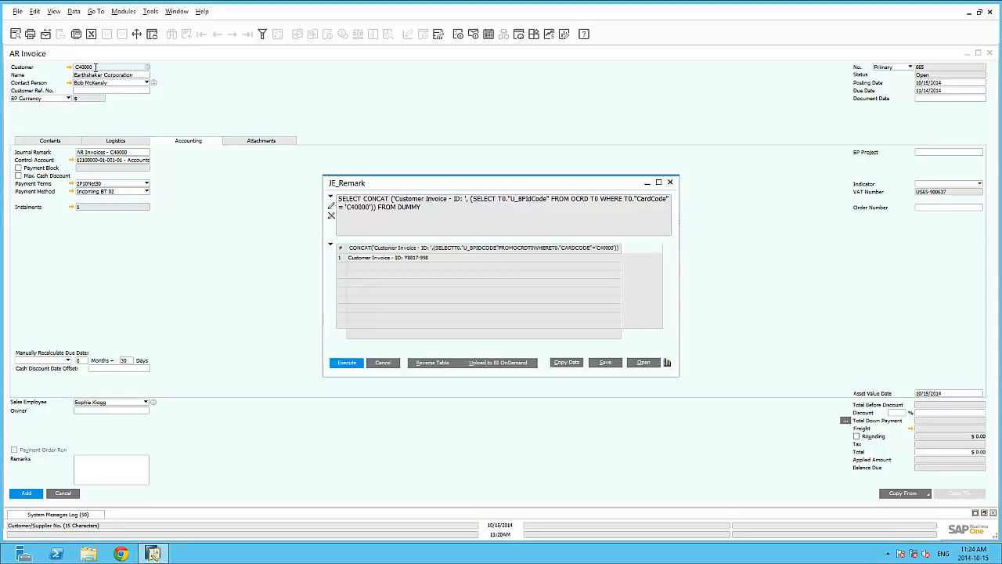
pyautogui.click(382, 364)
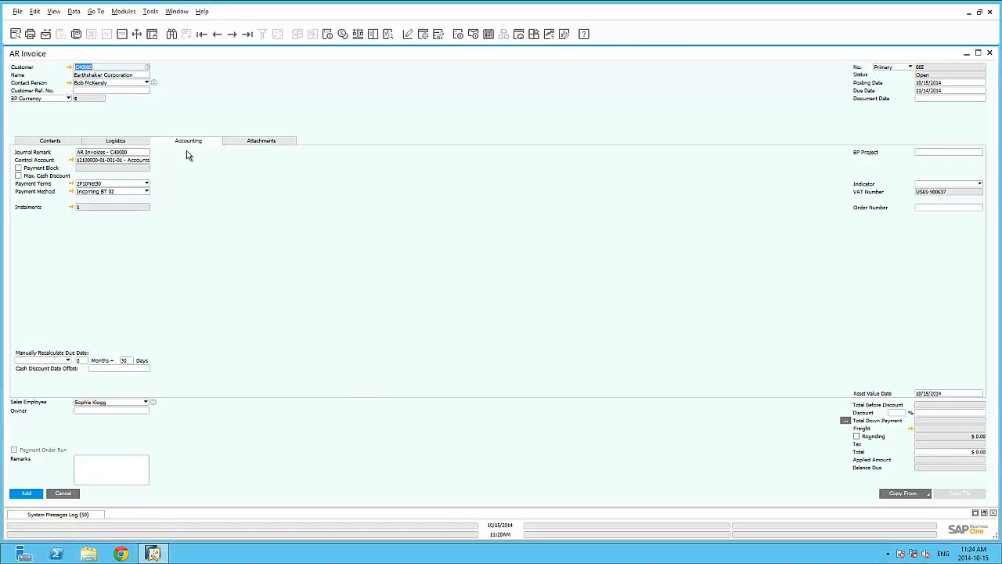
# Step: Set up the invoice's Journal Remark field to search user-defined values according to the saved FMS query JE_Remark
pyautogui.click(138, 152)
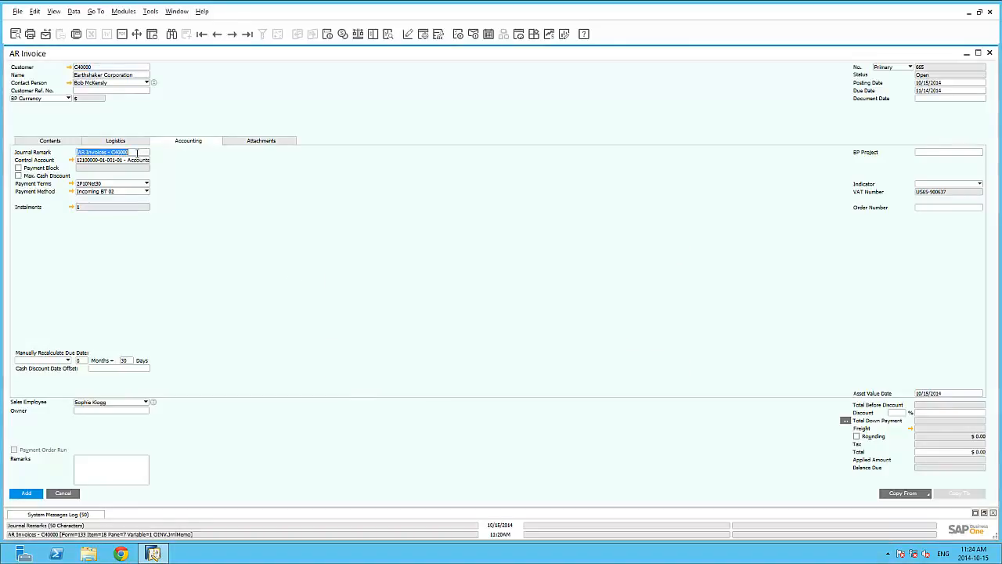
pyautogui.hotkey('alt', 'shift', 'F2')
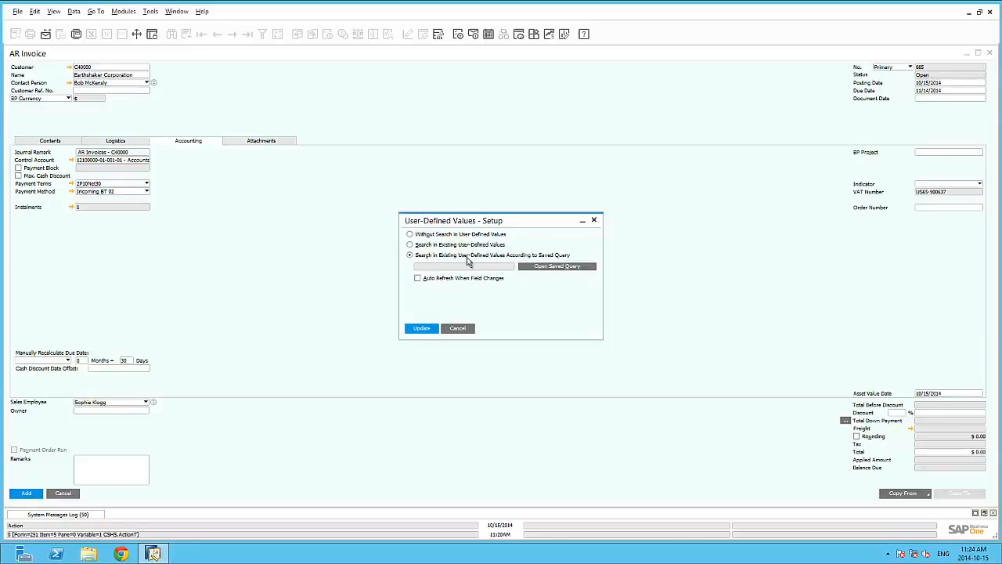
pyautogui.click(555, 267)
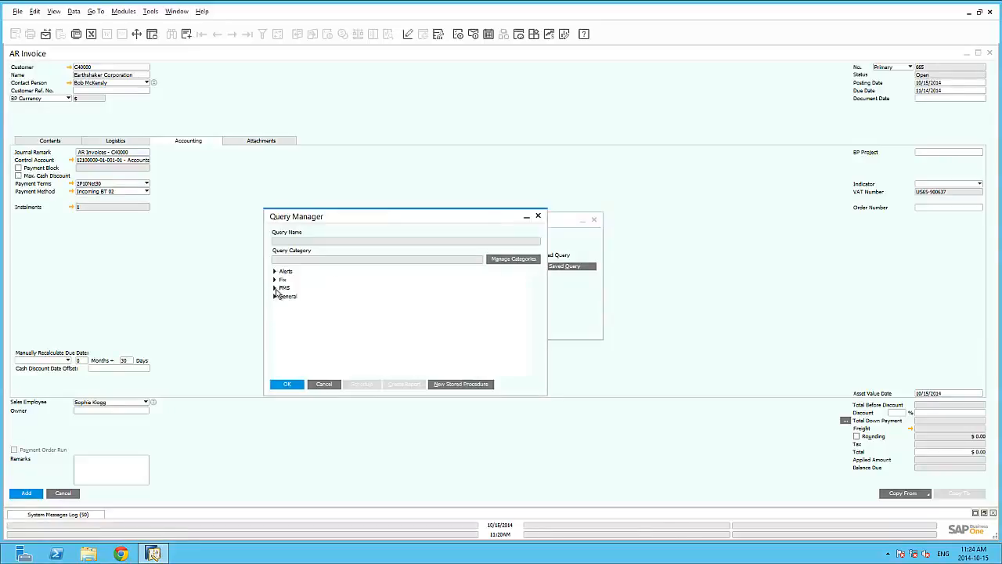
pyautogui.click(275, 289)
pyautogui.click(289, 313)
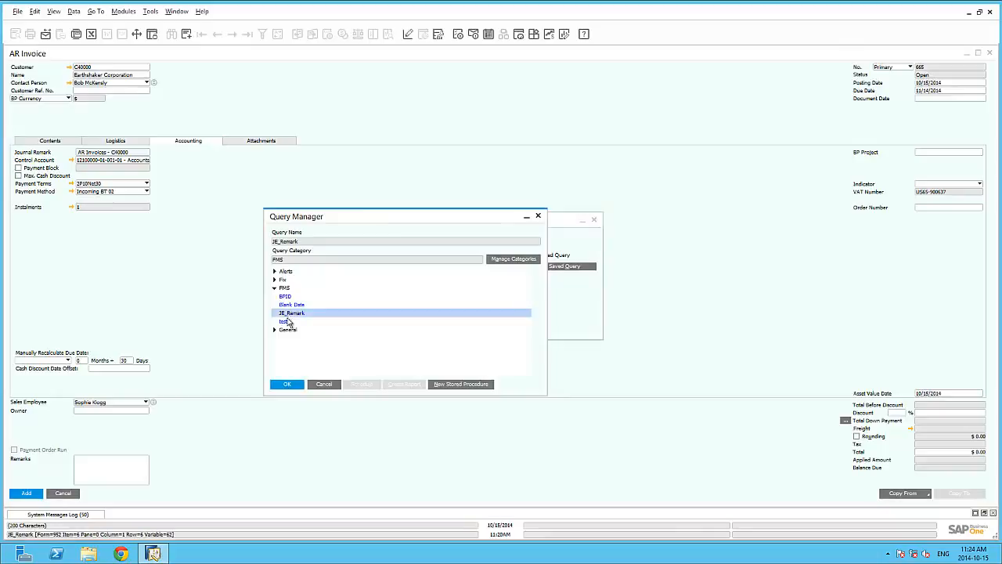
pyautogui.click(287, 383)
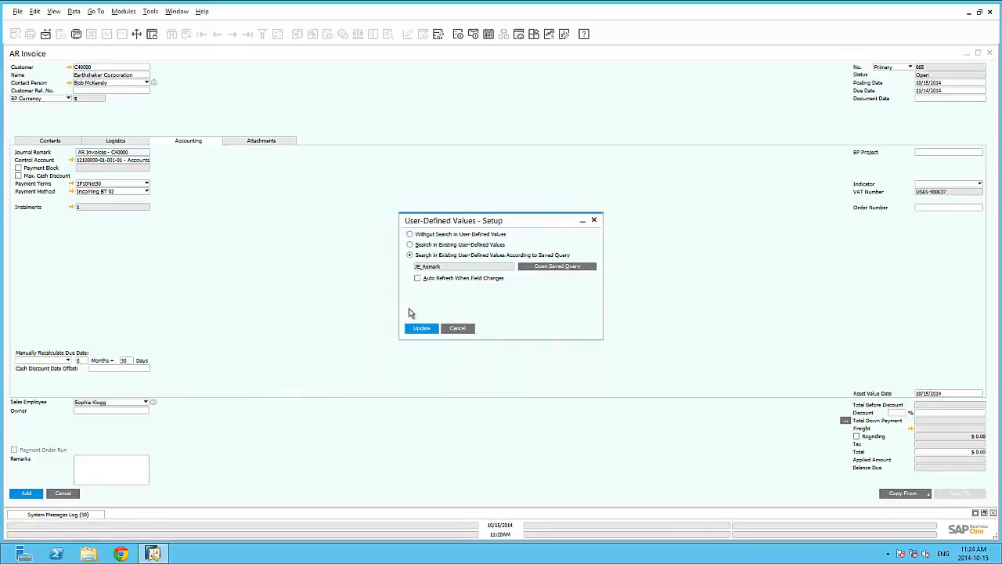
# Step: Make the Journal Remark query auto-refresh when Document Date changes, displaying saved user-defined values, and save the setup
pyautogui.click(417, 278)
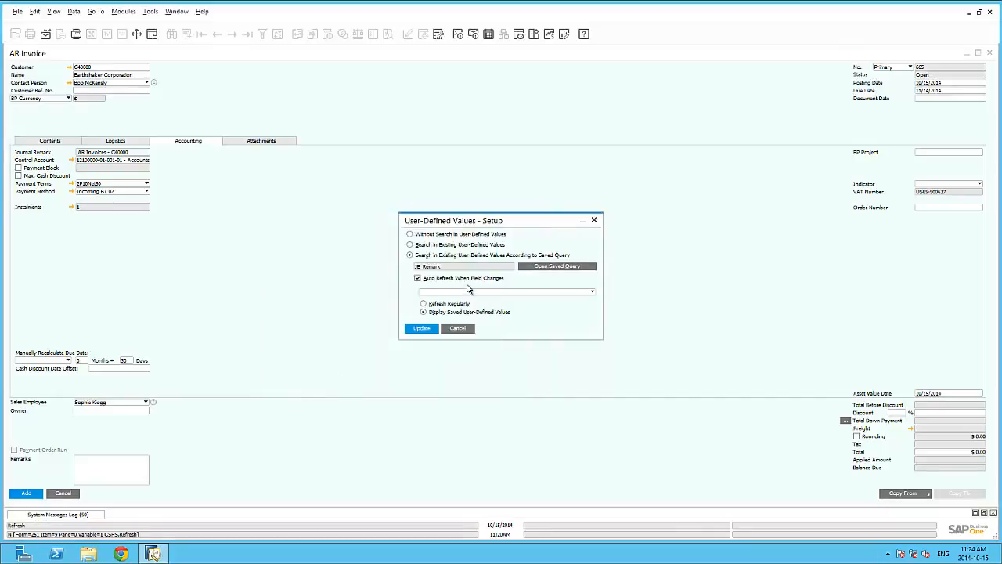
pyautogui.click(468, 292)
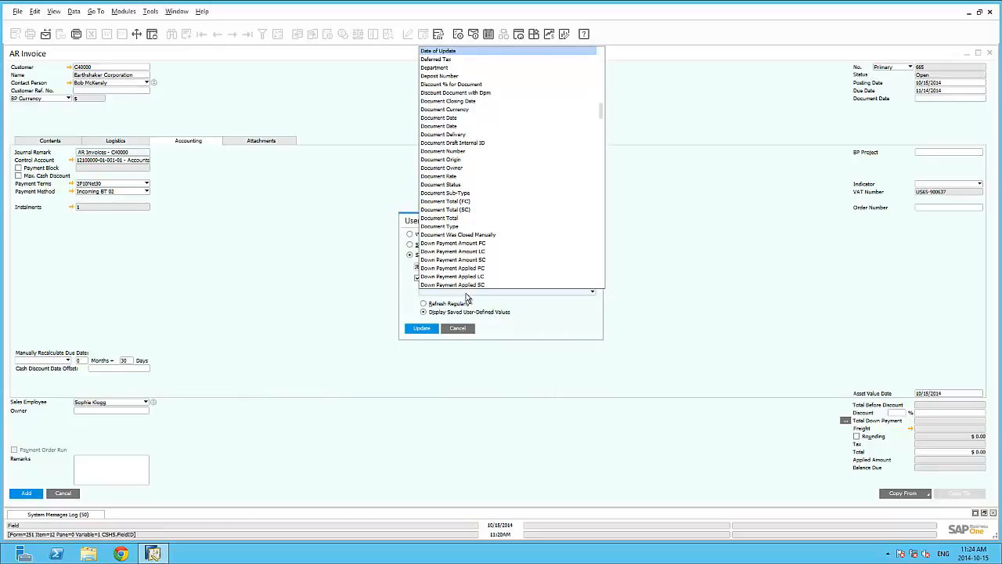
pyautogui.click(455, 127)
pyautogui.click(433, 329)
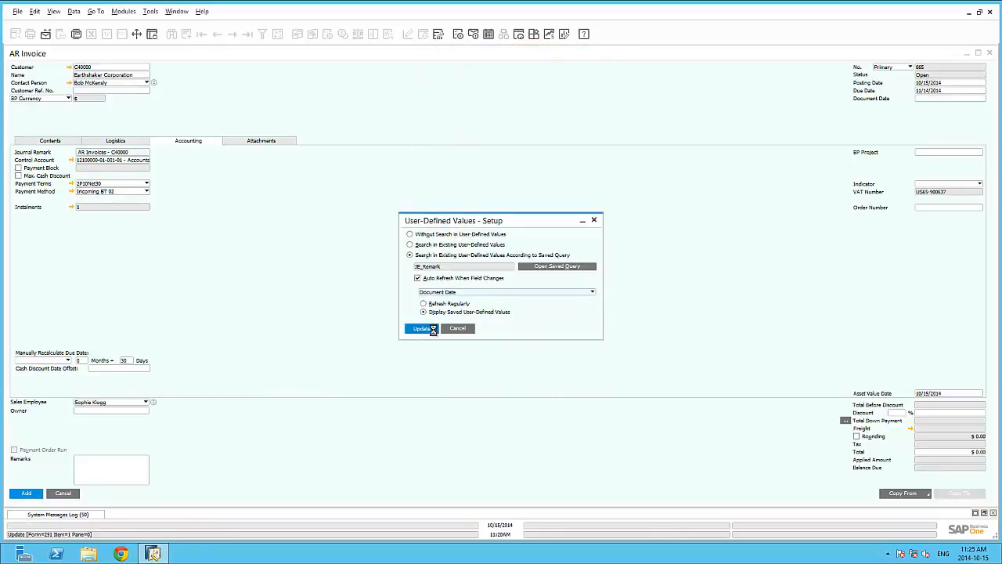
pyautogui.click(434, 330)
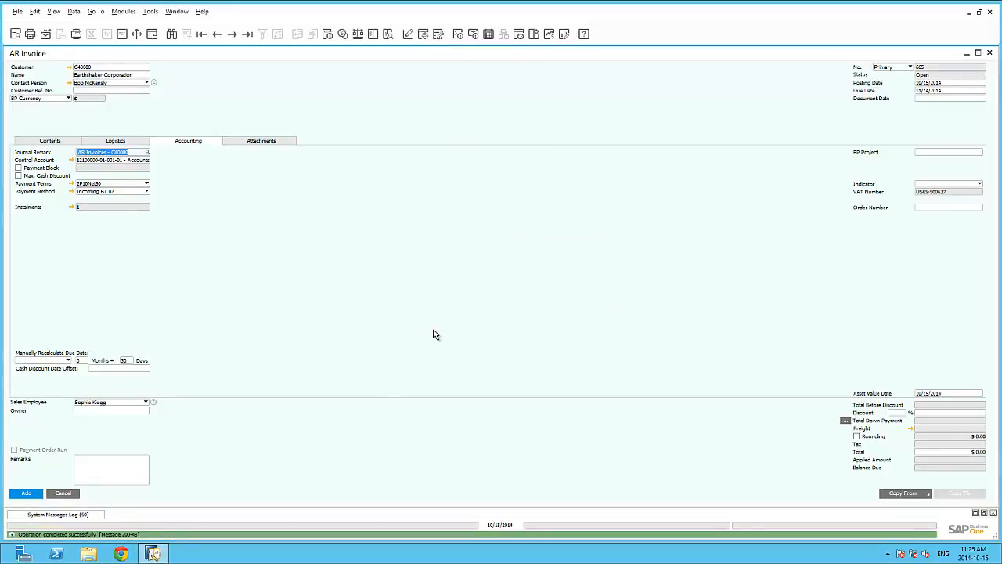
# Step: Discard the open invoice and start a new AR Invoice for Earthshaker Corporation
pyautogui.click(65, 495)
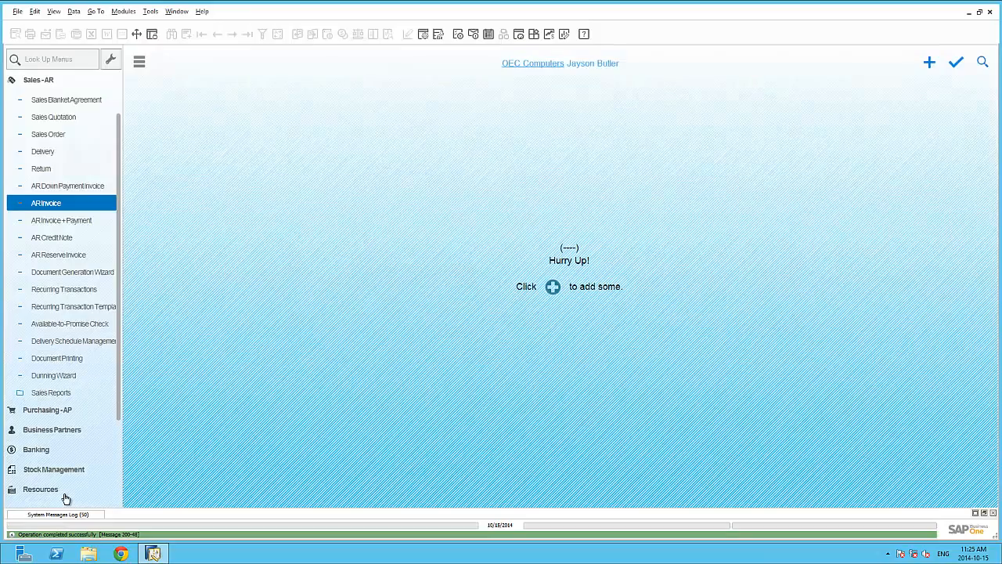
pyautogui.click(67, 206)
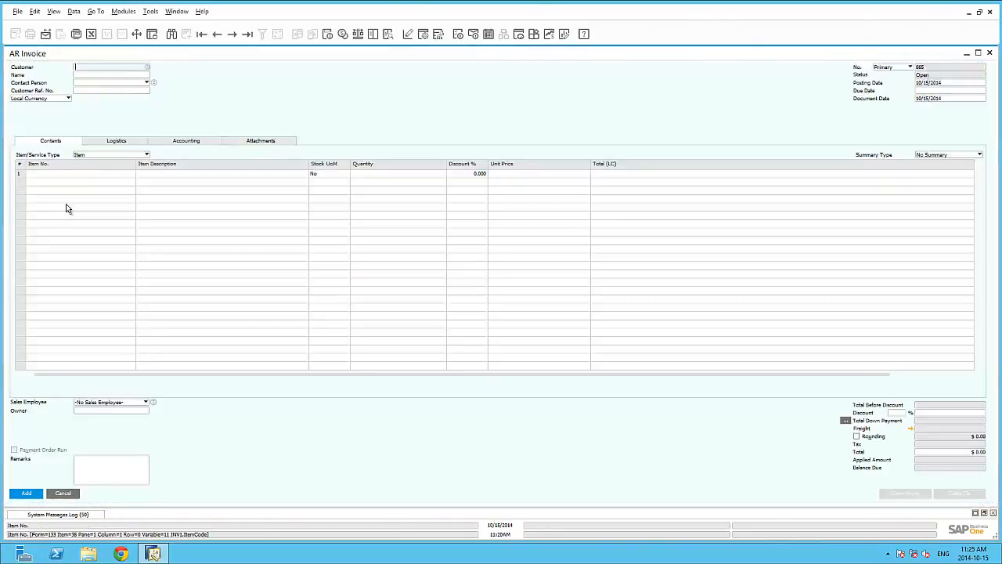
pyautogui.press('Tab')
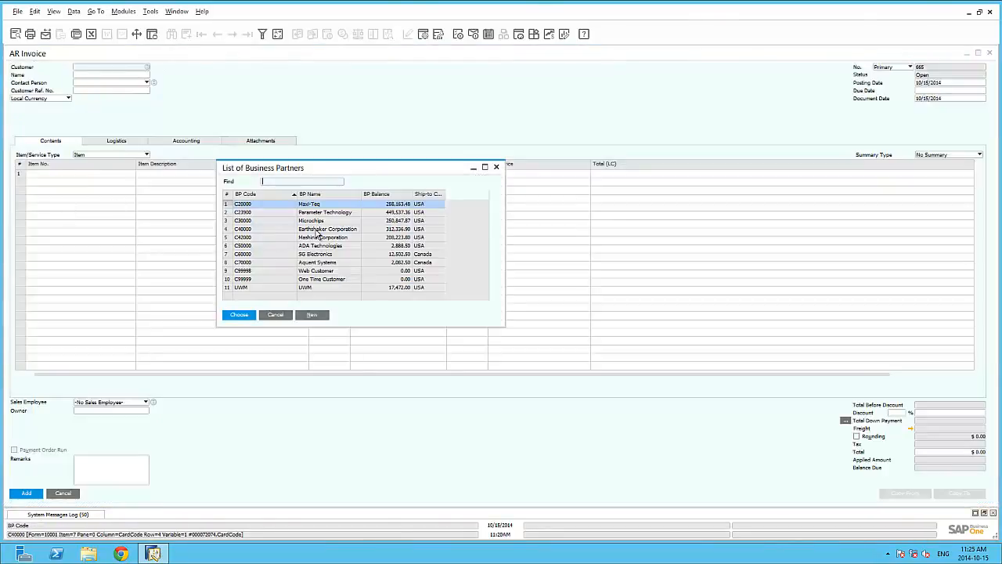
pyautogui.doubleClick(316, 230)
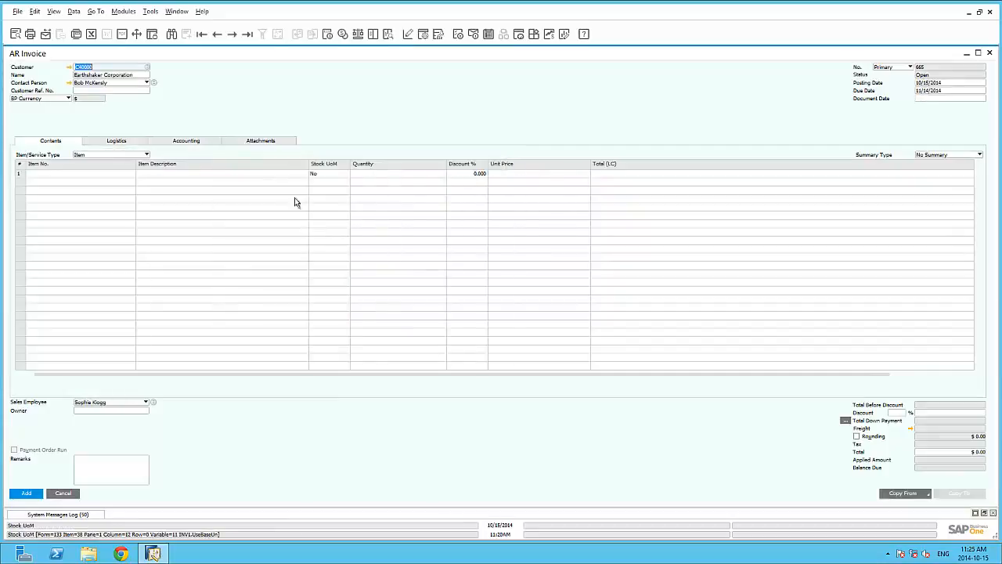
# Step: Show the invoice's accounting details and set the Document Date to 10/13/2014 to refresh the Journal Remark
pyautogui.click(197, 144)
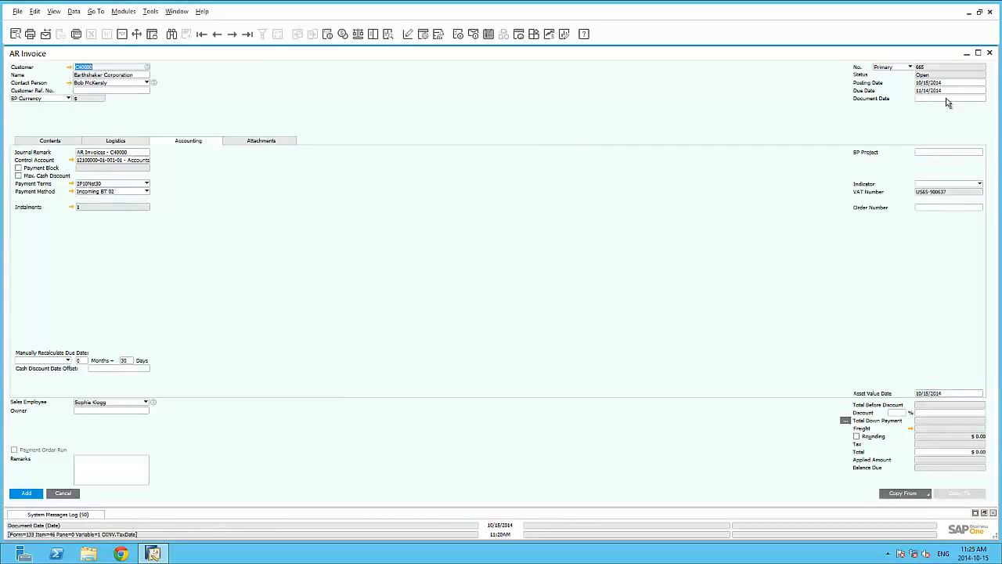
pyautogui.click(947, 98)
pyautogui.write('13')
pyautogui.press('Tab')
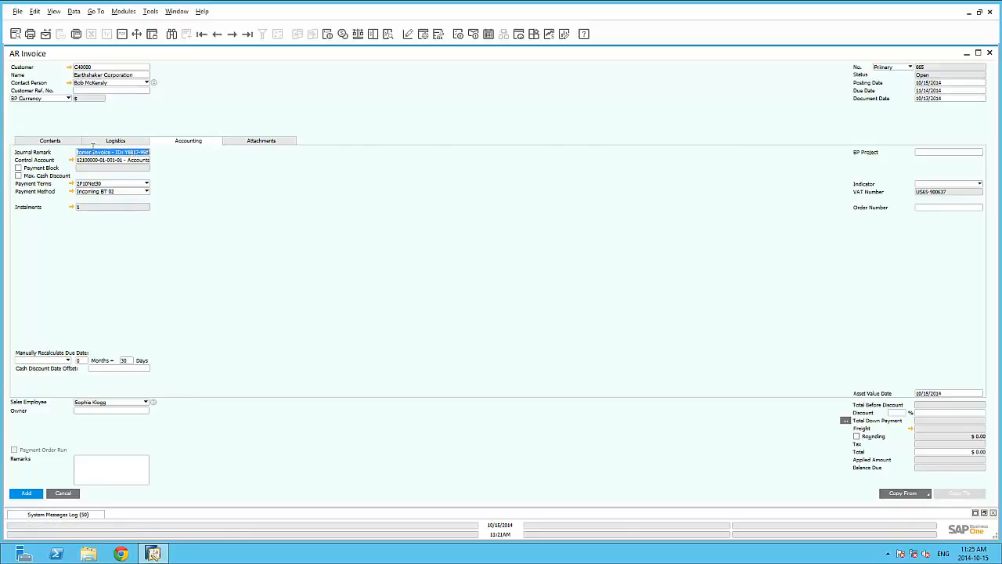
# Step: Add the WLAN Card item to the first invoice row, then add the invoice and accept that it cannot be changed
pyautogui.click(57, 143)
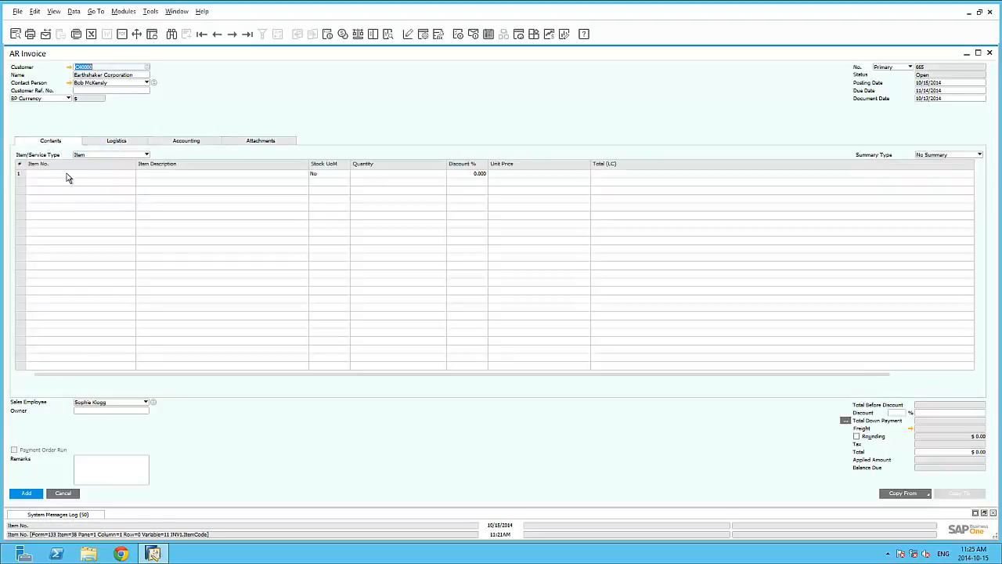
pyautogui.click(67, 174)
pyautogui.press('Tab')
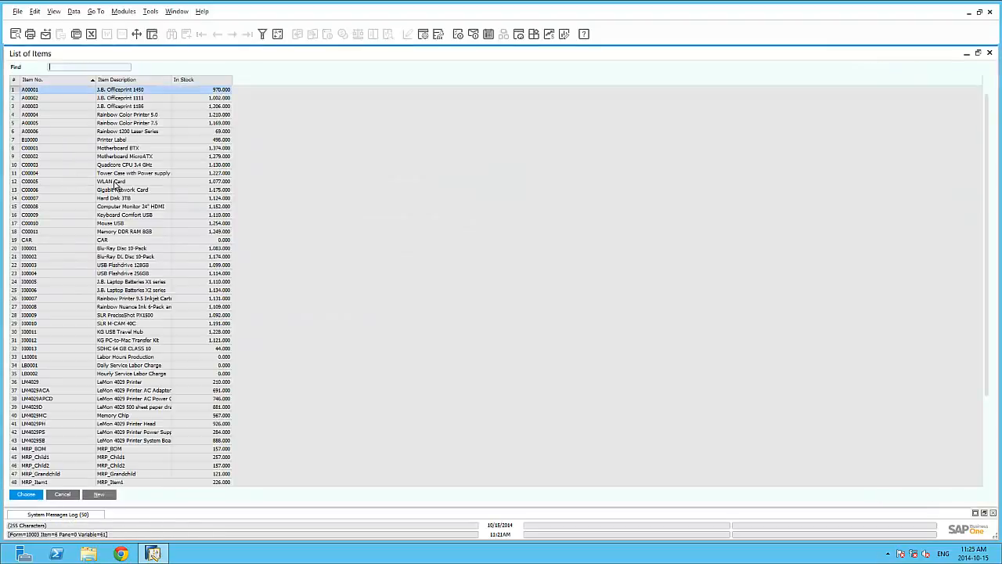
pyautogui.doubleClick(135, 185)
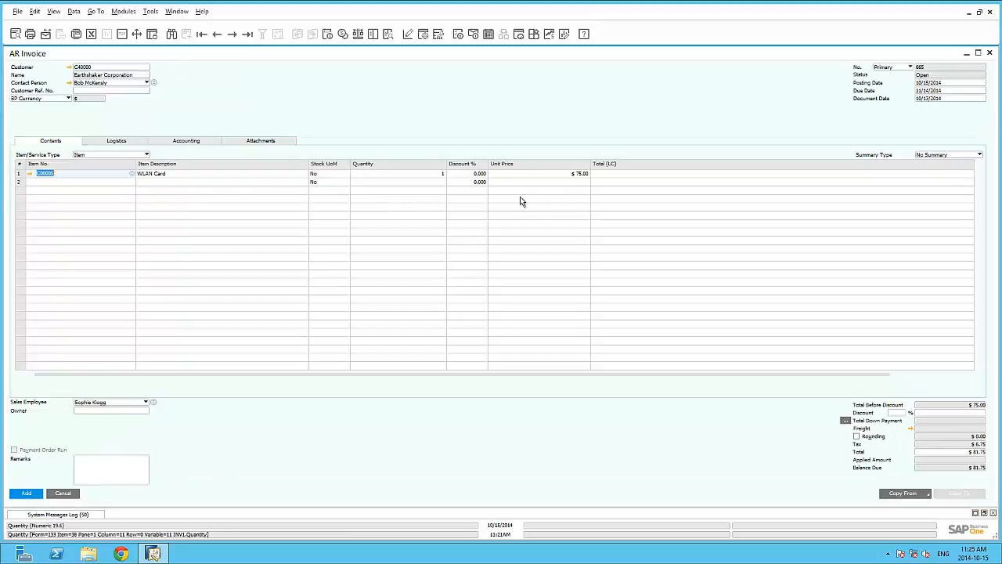
pyautogui.click(34, 494)
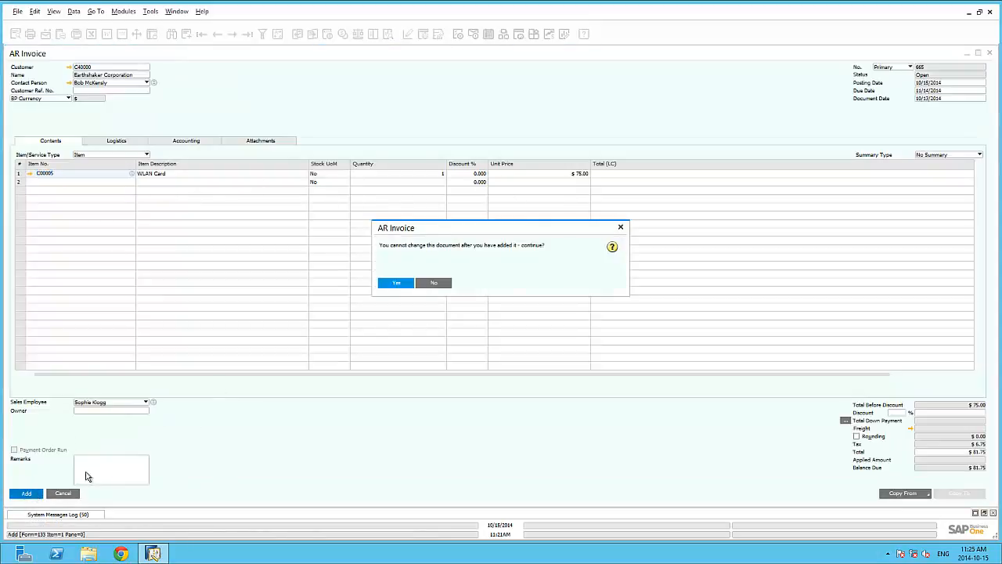
pyautogui.click(395, 282)
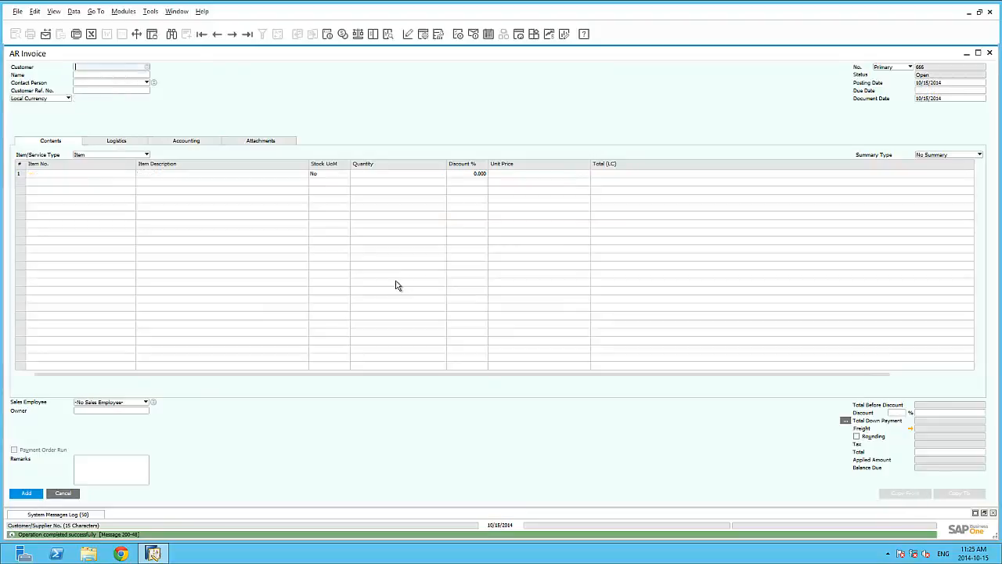
# Step: Display the last AR Invoice, examine the remarks in its linked journal entry, and close both windows
pyautogui.click(247, 34)
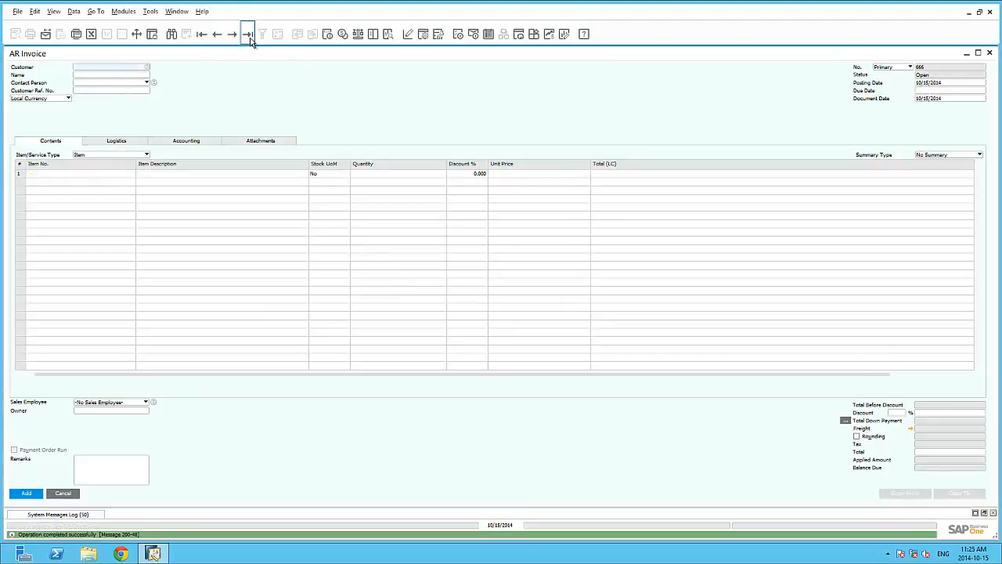
pyautogui.click(192, 145)
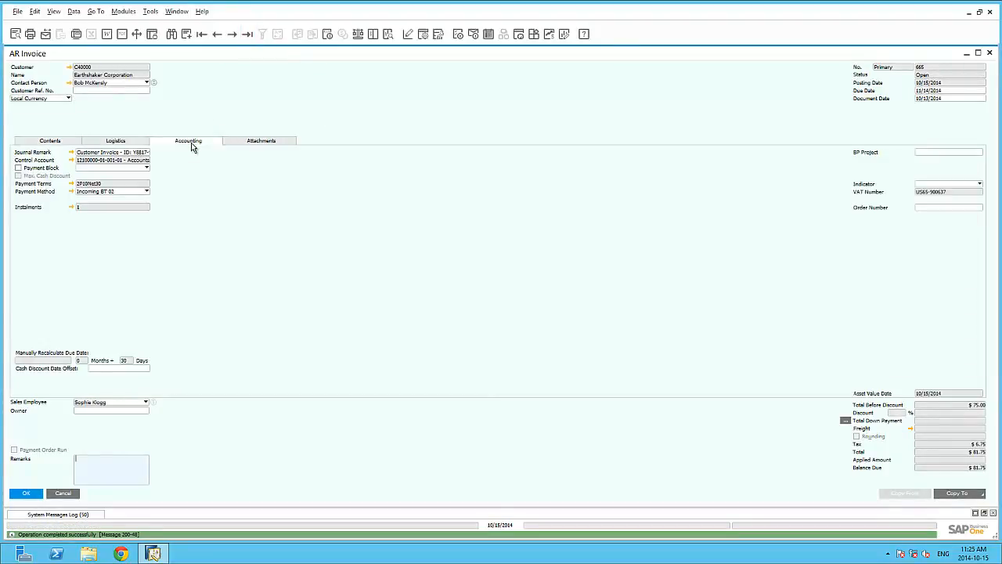
pyautogui.click(71, 152)
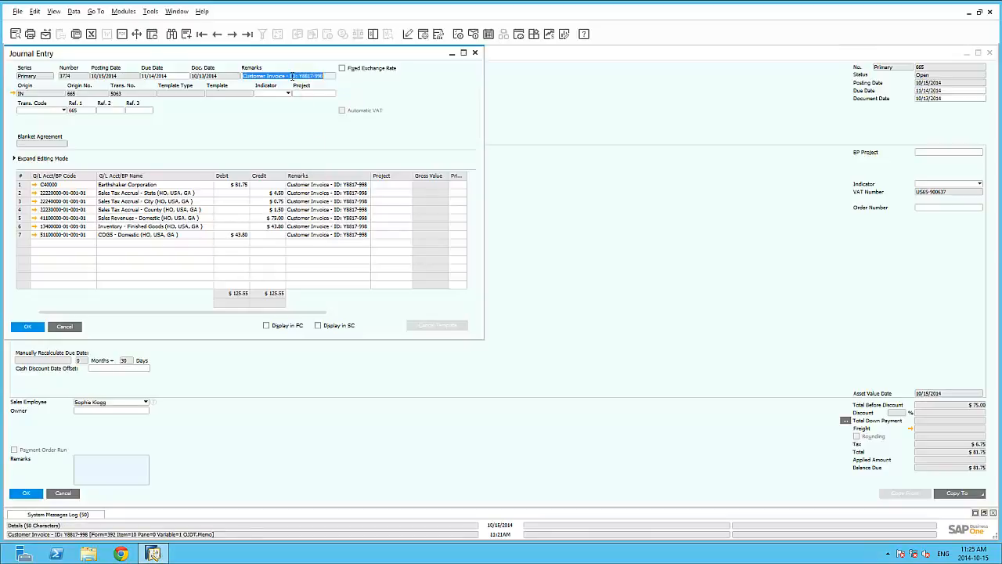
pyautogui.click(73, 329)
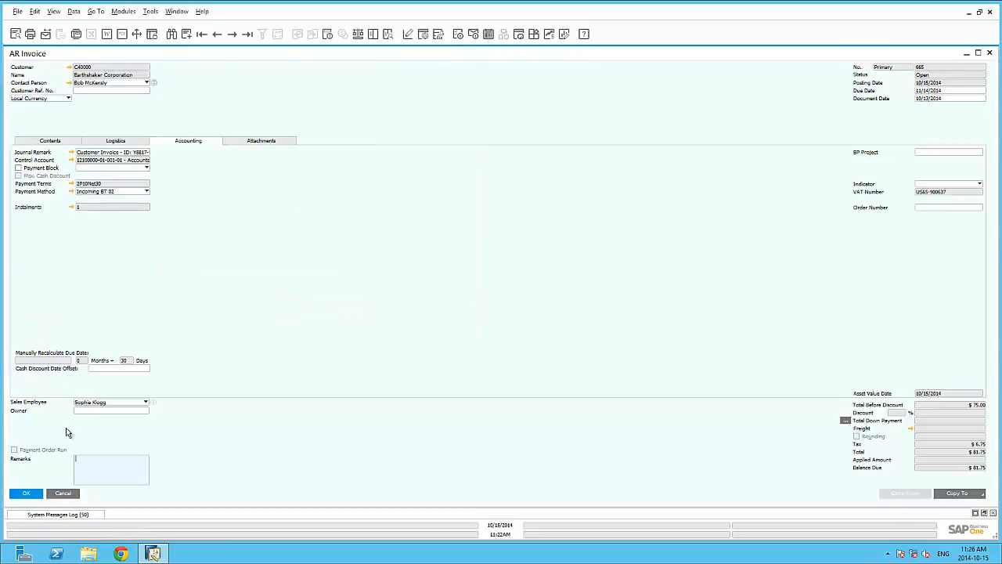
pyautogui.click(69, 493)
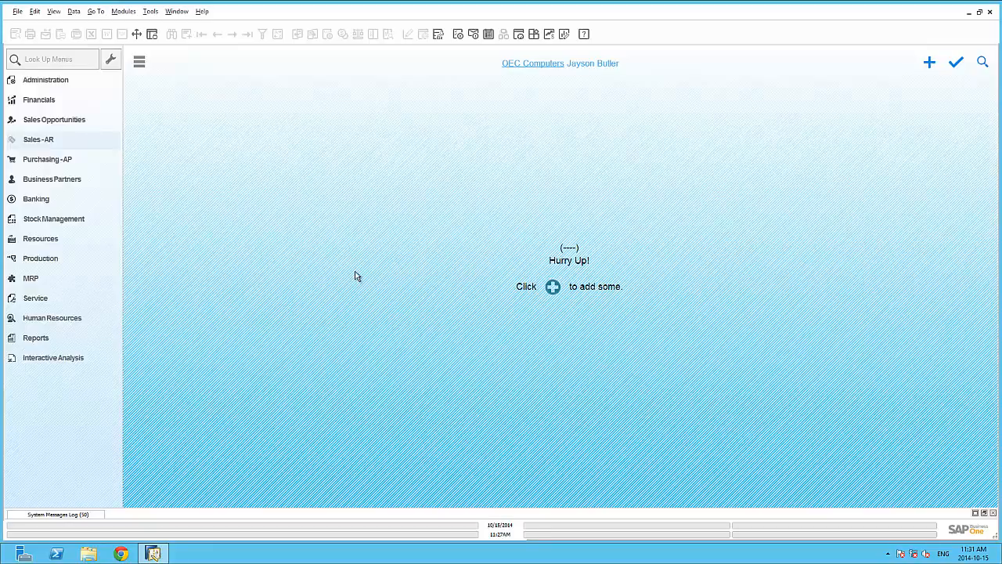
# Step: Customise My Shortcuts by allocating F2 to the Sales Quotation window of the Sales - AR module
pyautogui.click(153, 14)
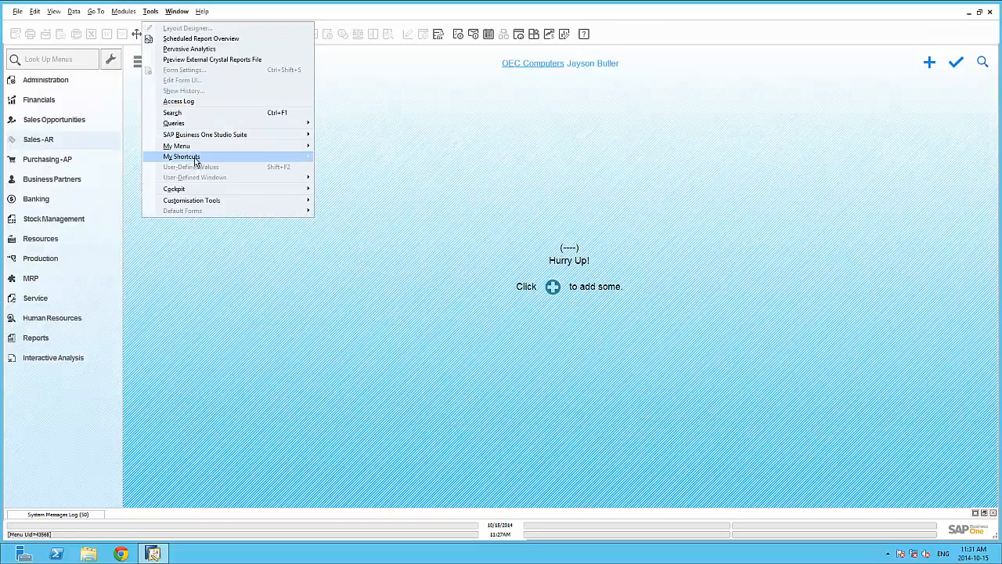
pyautogui.moveTo(195, 160)
pyautogui.click(348, 168)
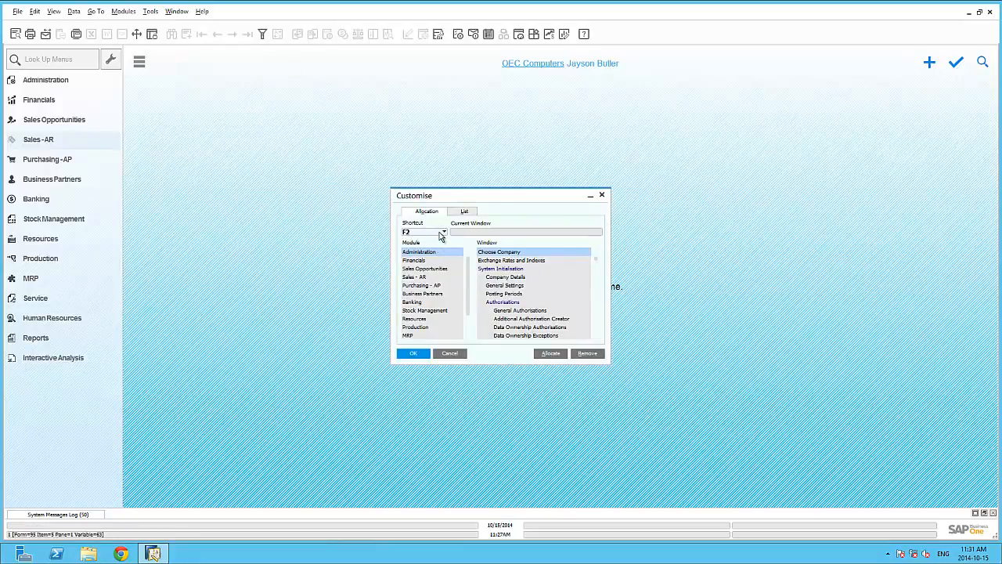
pyautogui.click(442, 231)
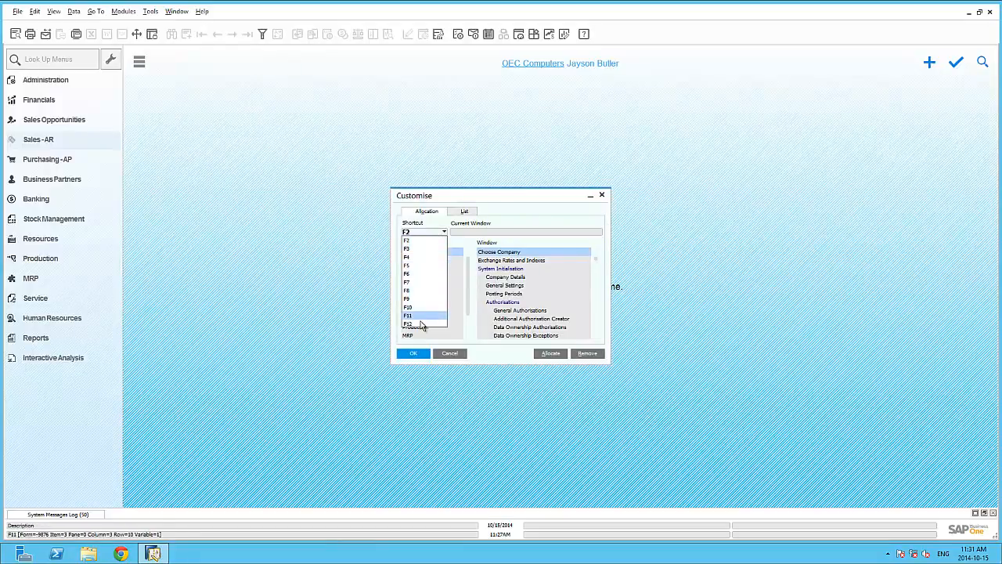
pyautogui.click(428, 234)
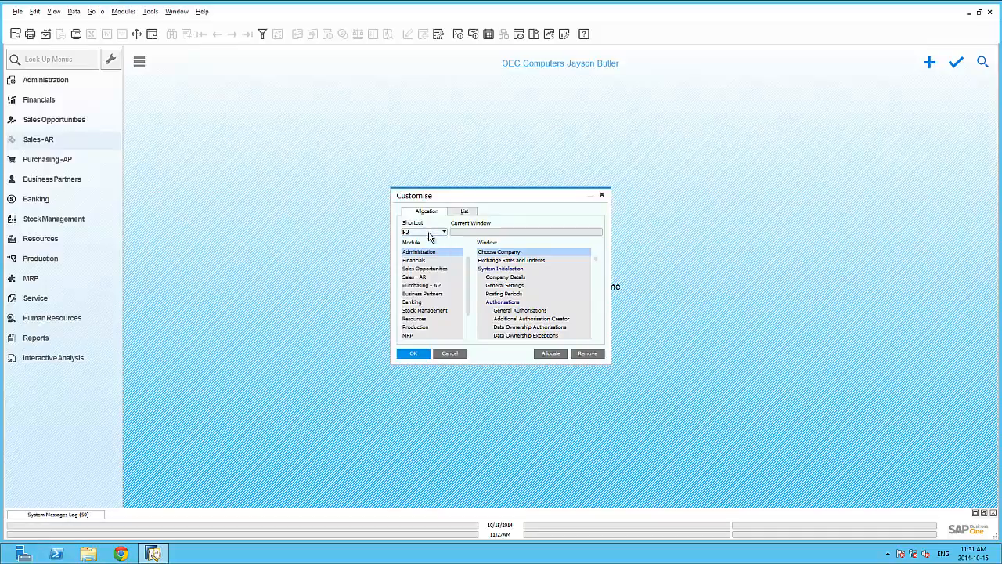
pyautogui.click(432, 278)
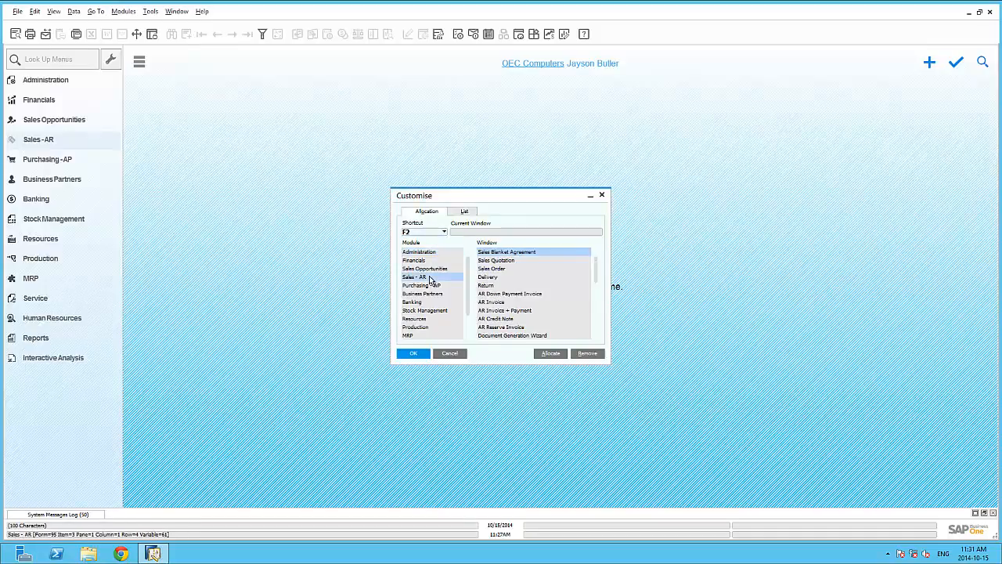
pyautogui.click(500, 262)
pyautogui.click(551, 354)
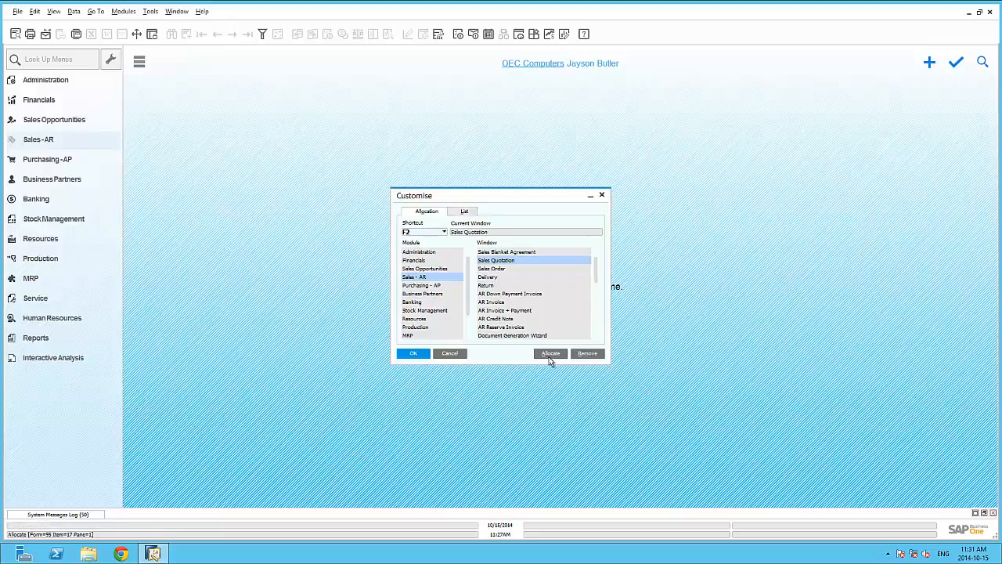
# Step: Allocate the F3 shortcut to the Business Partner Master Data window of the Business Partners module
pyautogui.click(442, 232)
pyautogui.click(422, 249)
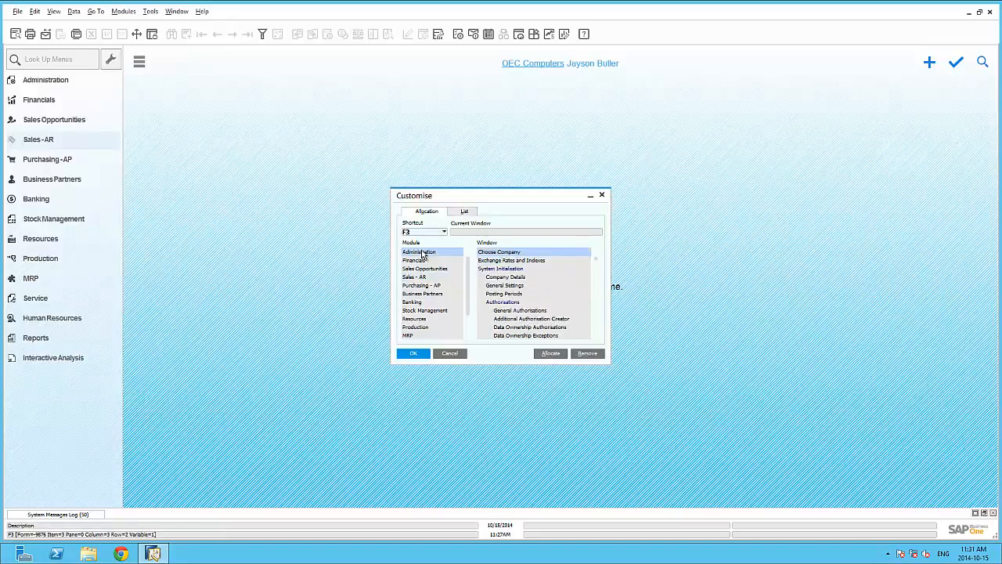
pyautogui.click(423, 296)
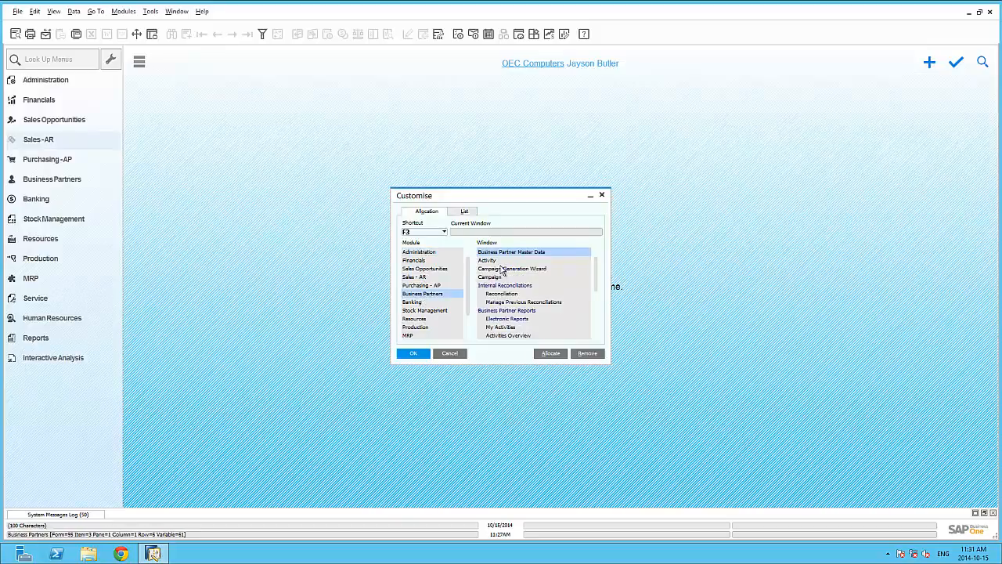
pyautogui.click(550, 353)
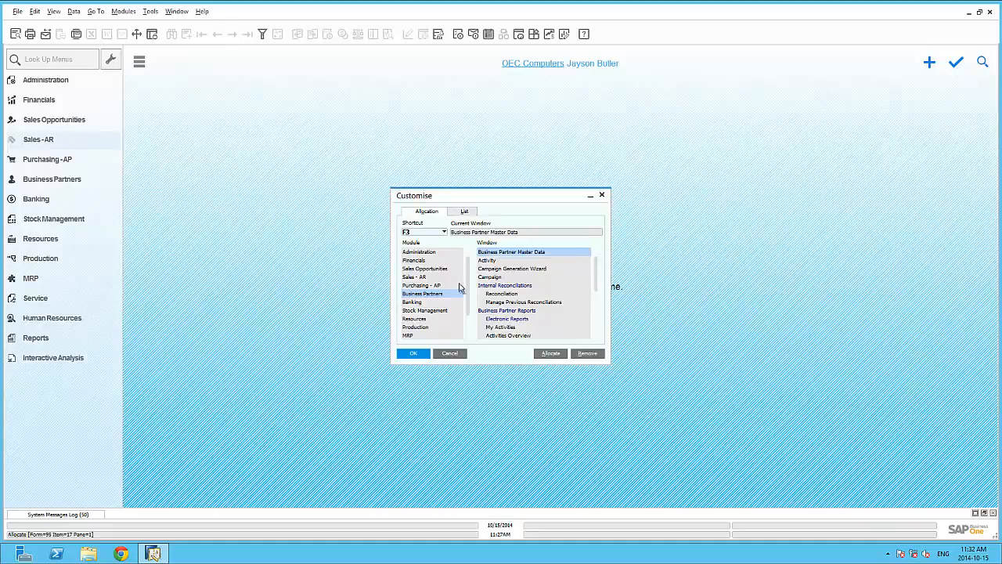
# Step: Allocate the F4 shortcut to the Sales Analysis window under Sales Reports of the Sales - AR module and save the customisation
pyautogui.click(426, 235)
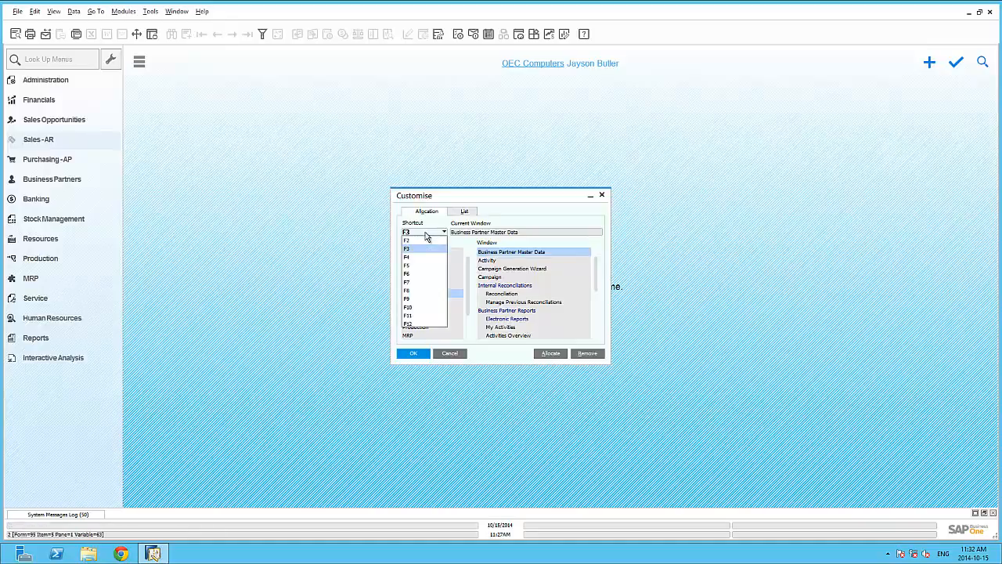
pyautogui.click(421, 260)
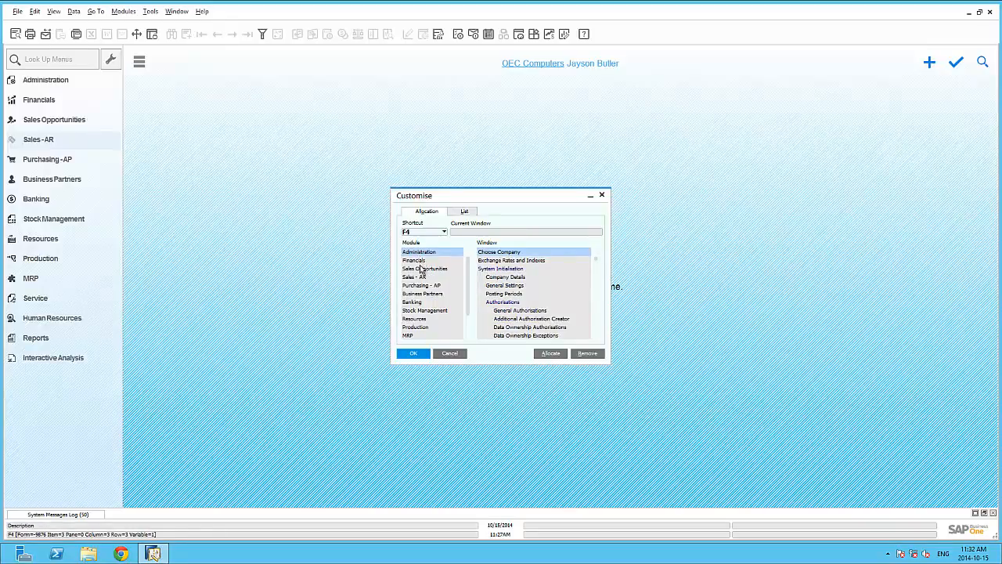
pyautogui.click(417, 278)
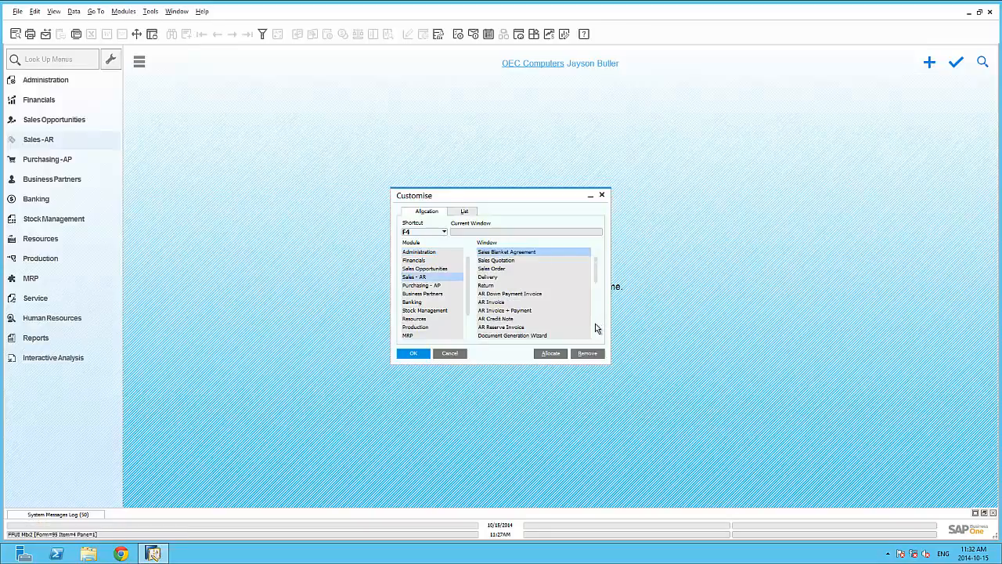
pyautogui.scroll(-5, 597, 325)
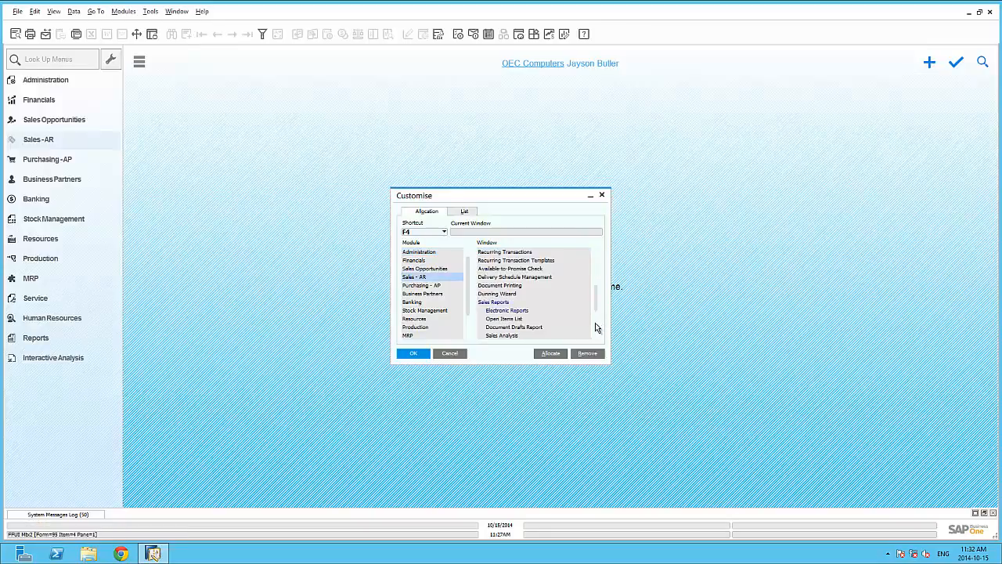
pyautogui.click(538, 335)
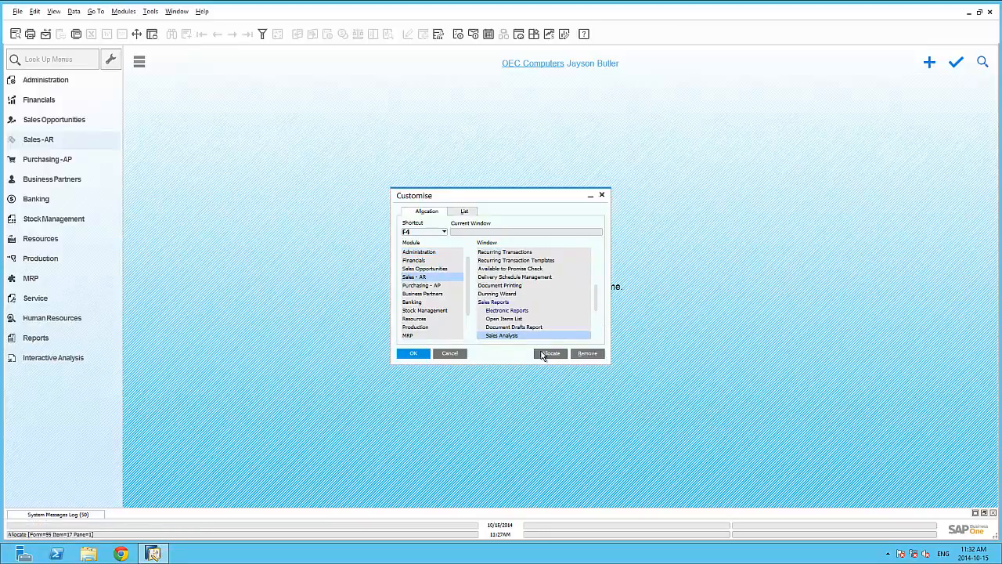
pyautogui.click(542, 353)
pyautogui.click(411, 354)
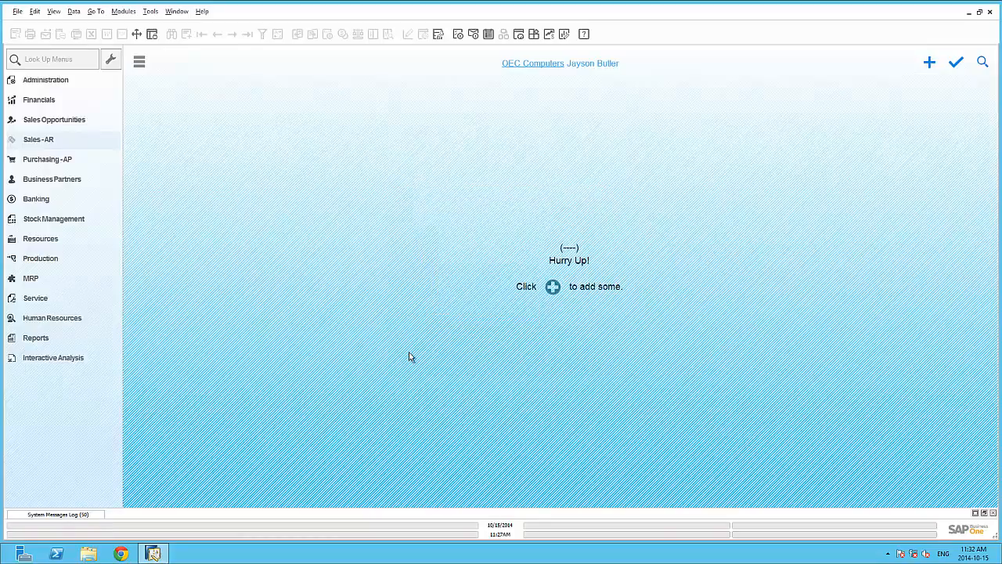
# Step: Test the allocated shortcuts by opening and closing the Sales Quotation, Business Partner Master Data and Sales Analysis Report windows one after another
pyautogui.press('F2')
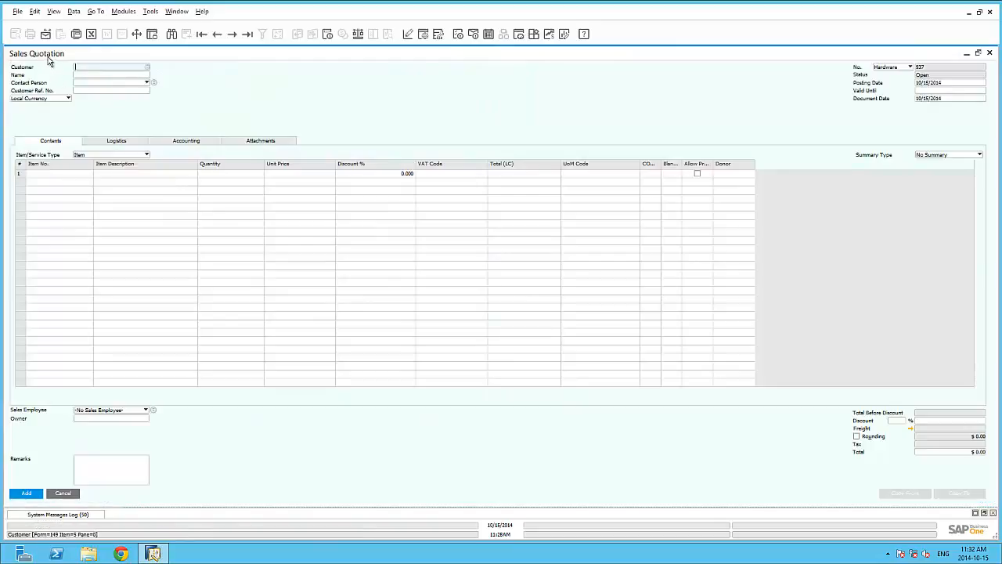
pyautogui.click(990, 54)
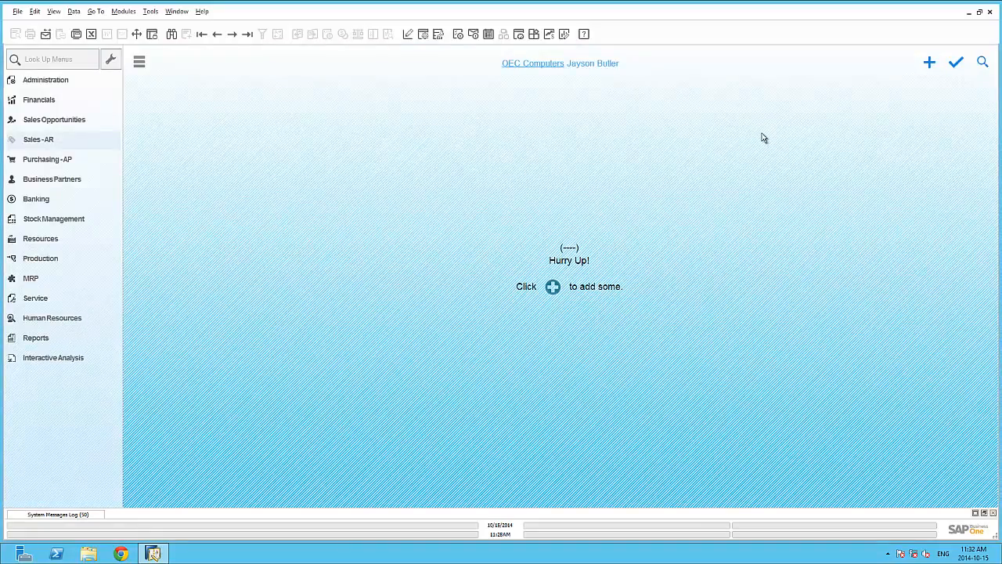
pyautogui.press('F3')
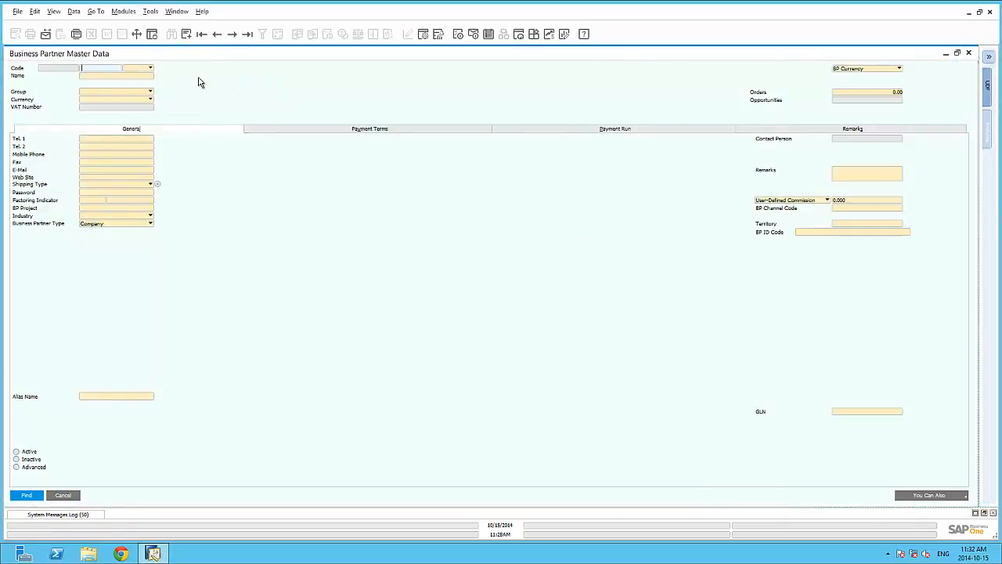
pyautogui.click(969, 54)
pyautogui.press('F4')
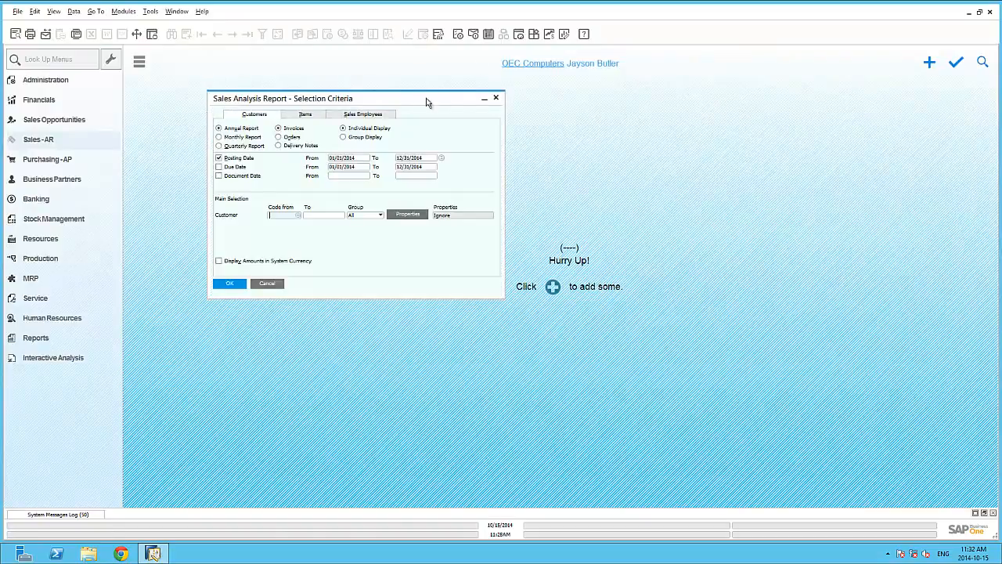
pyautogui.click(499, 100)
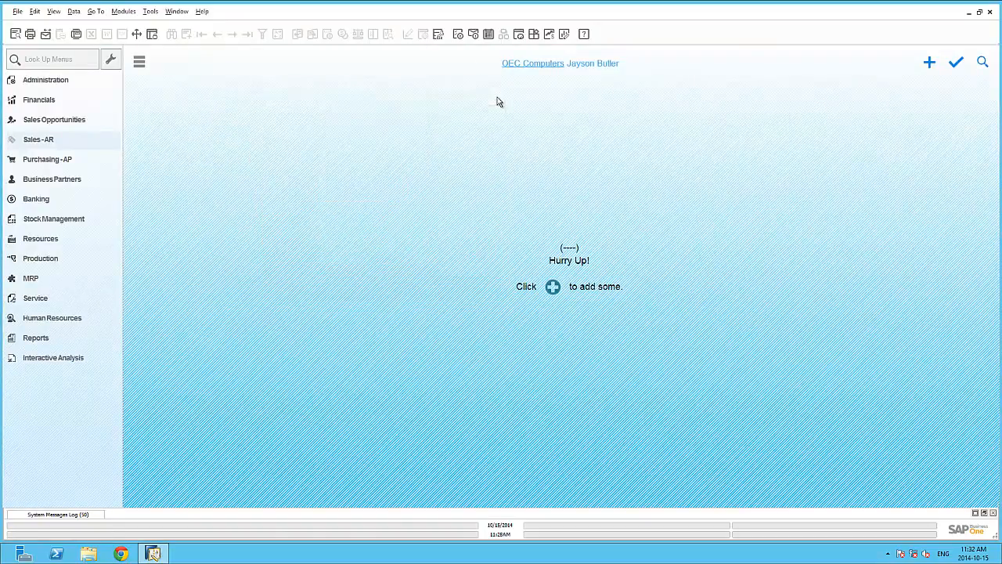